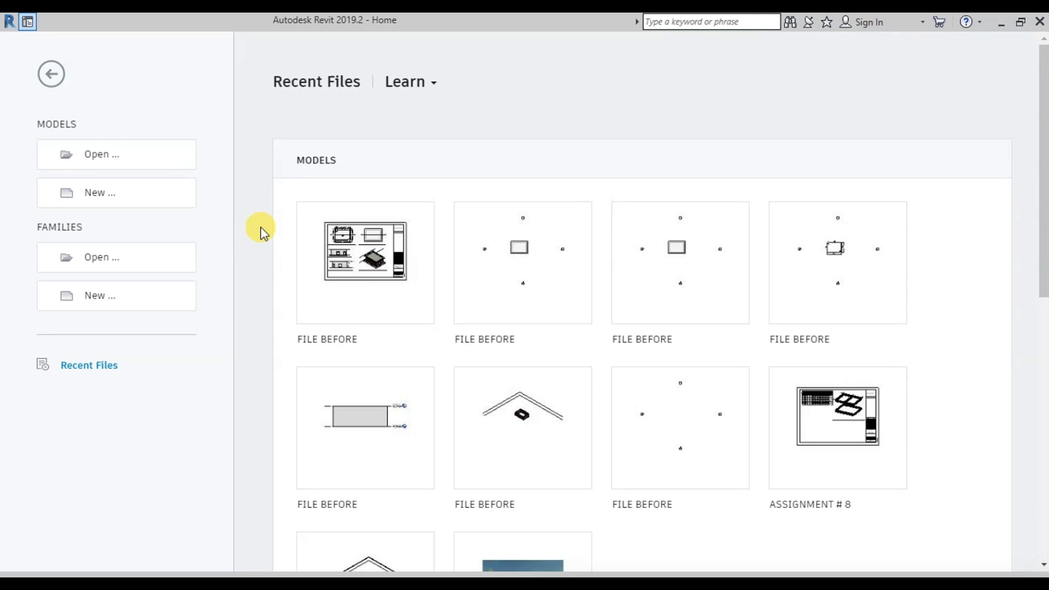
Open Arch-for-MEP.rvt from the Video # 32 folder so sheet A101 appears
click(114, 157)
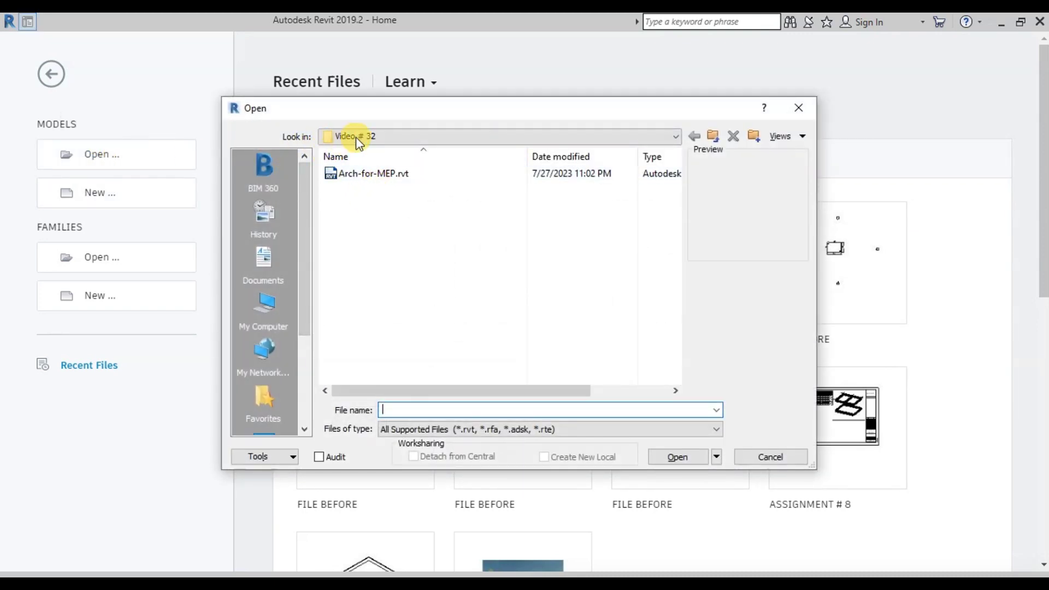
click(353, 175)
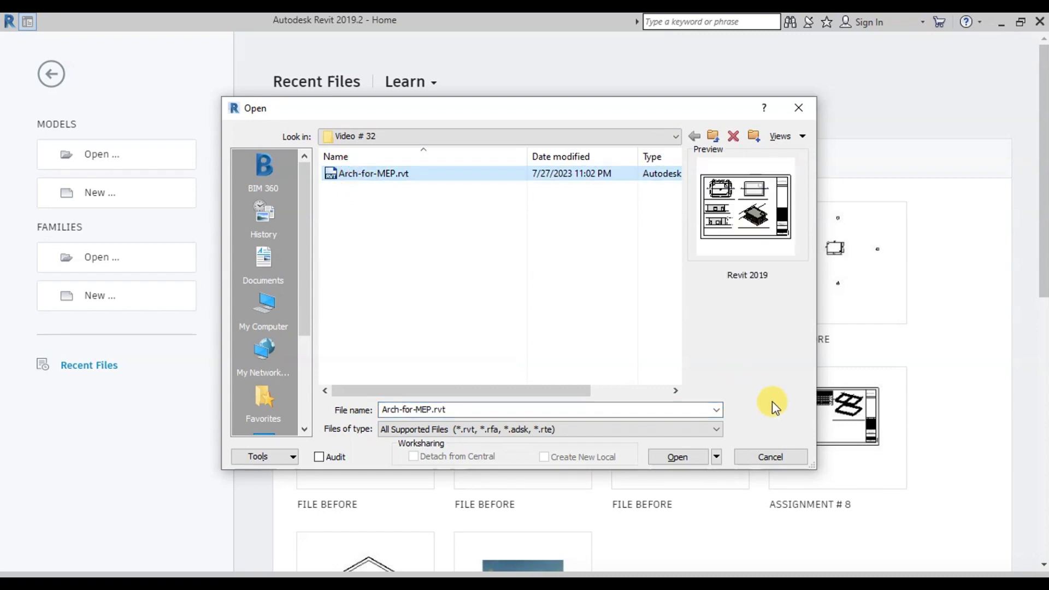
click(676, 456)
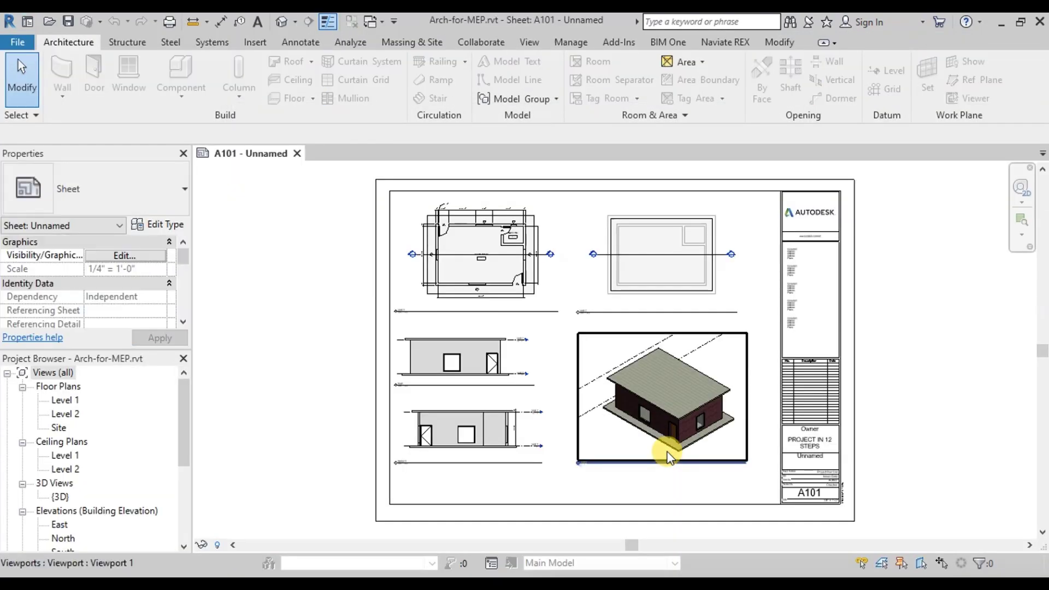
Activate the Level 1 floor plan viewport on sheet A101, framing the BATH 7'X6' room
scroll(491, 218, up, 5)
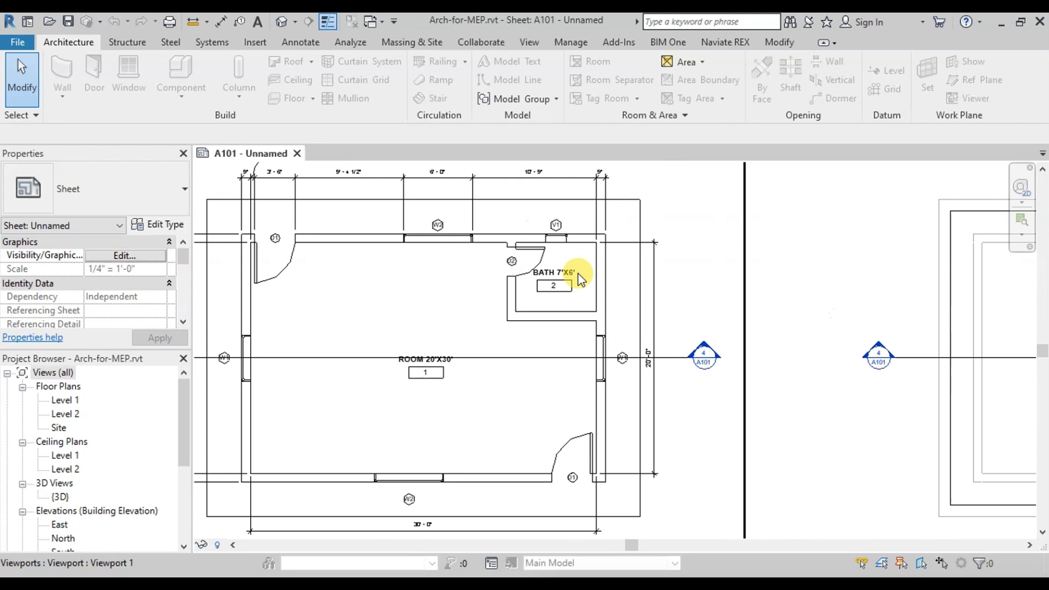
scroll(510, 304, up, 3)
double_click(382, 325)
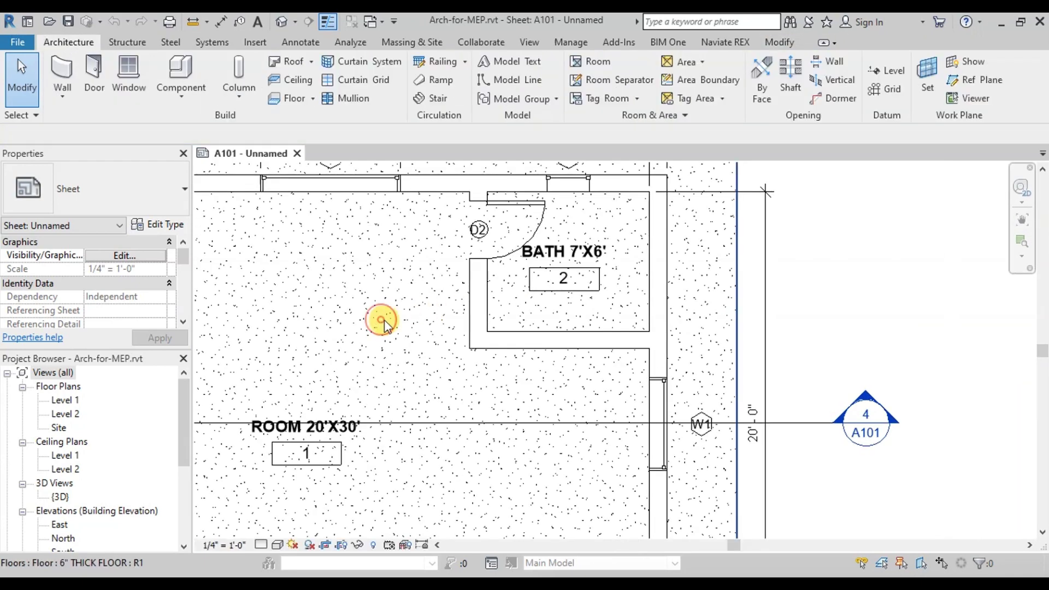
scroll(562, 213, up, 3)
scroll(433, 417, down, 1)
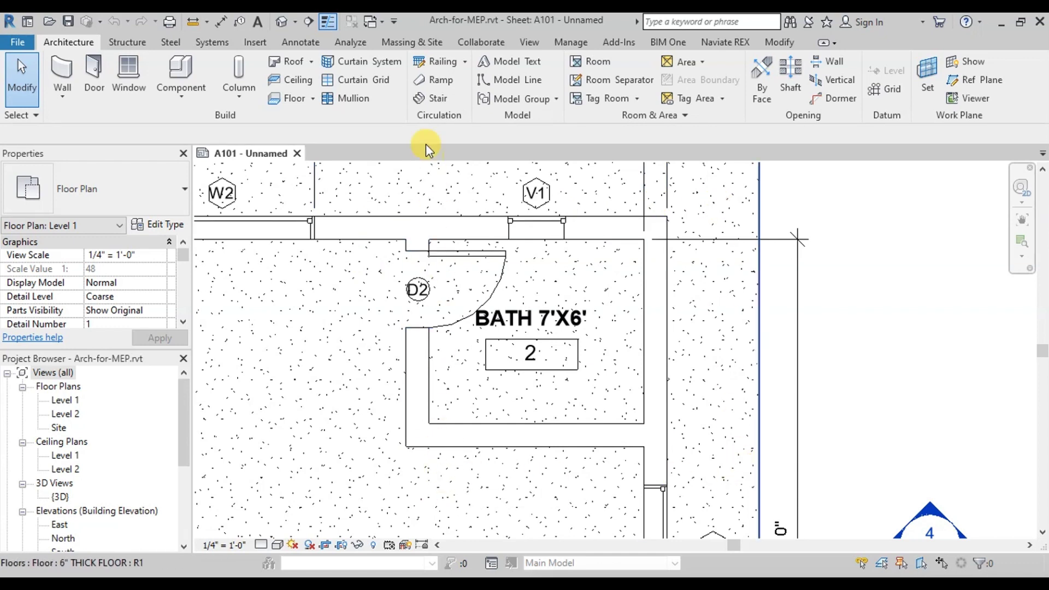
Load Water Closet - Flush Tank.rfa from US Imperial > Plumbing > MEP > Fixtures > Water Closets
click(254, 42)
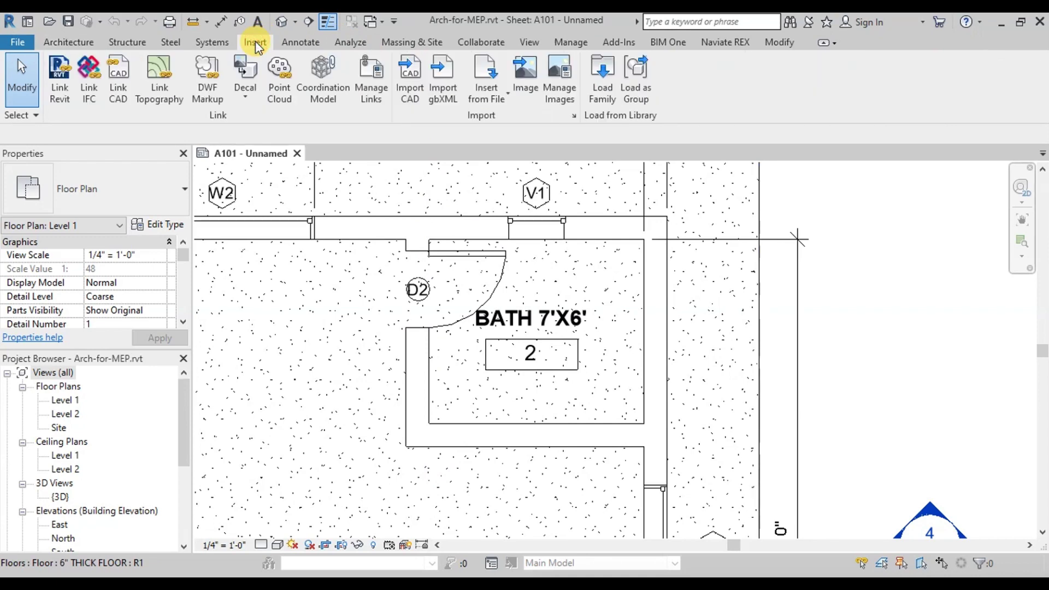
click(603, 82)
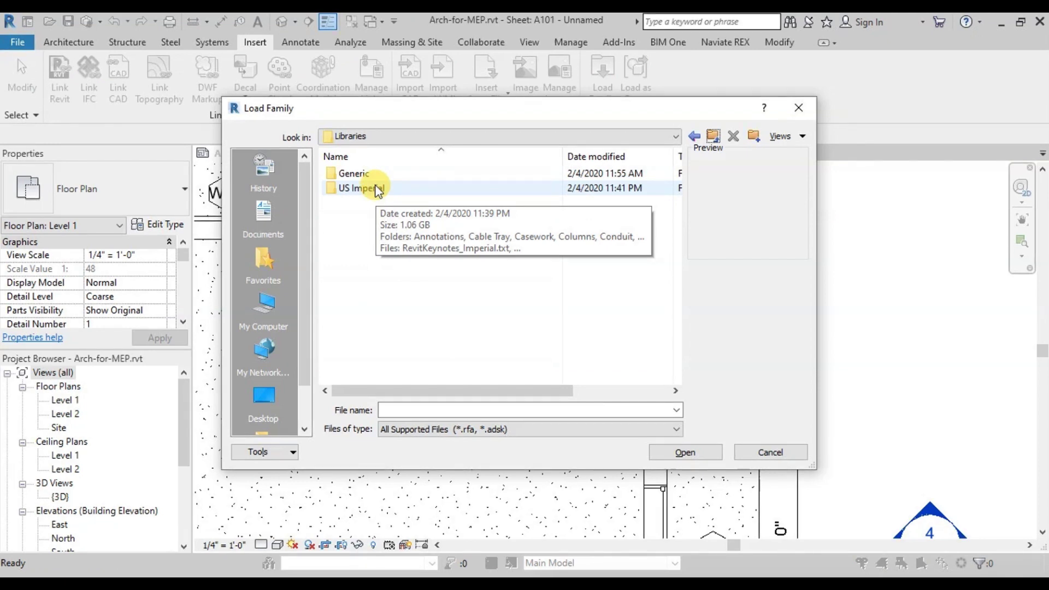
double_click(377, 189)
scroll(440, 274, down, 1)
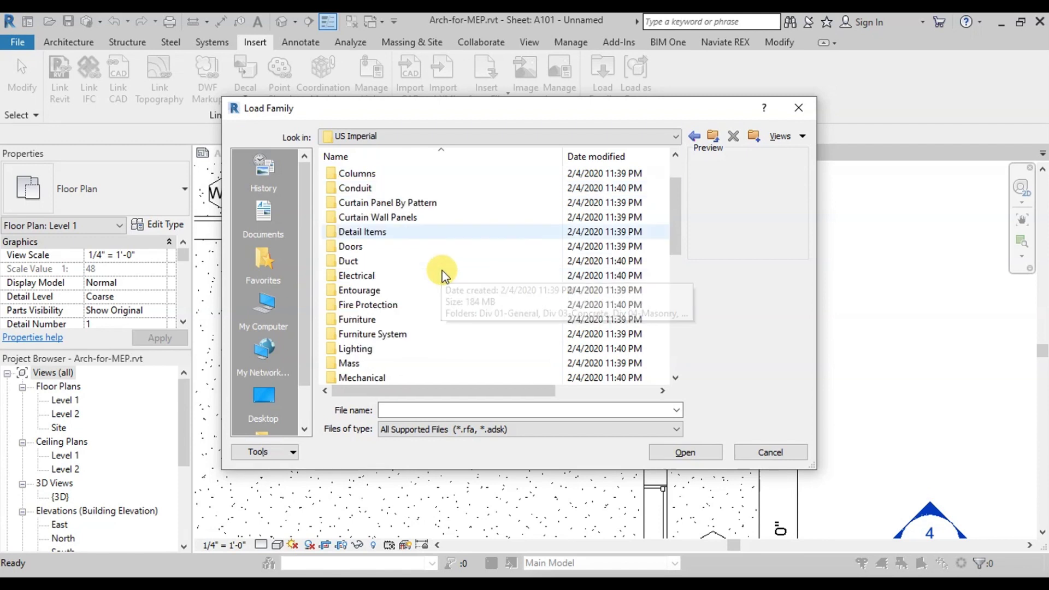
scroll(421, 277, down, 2)
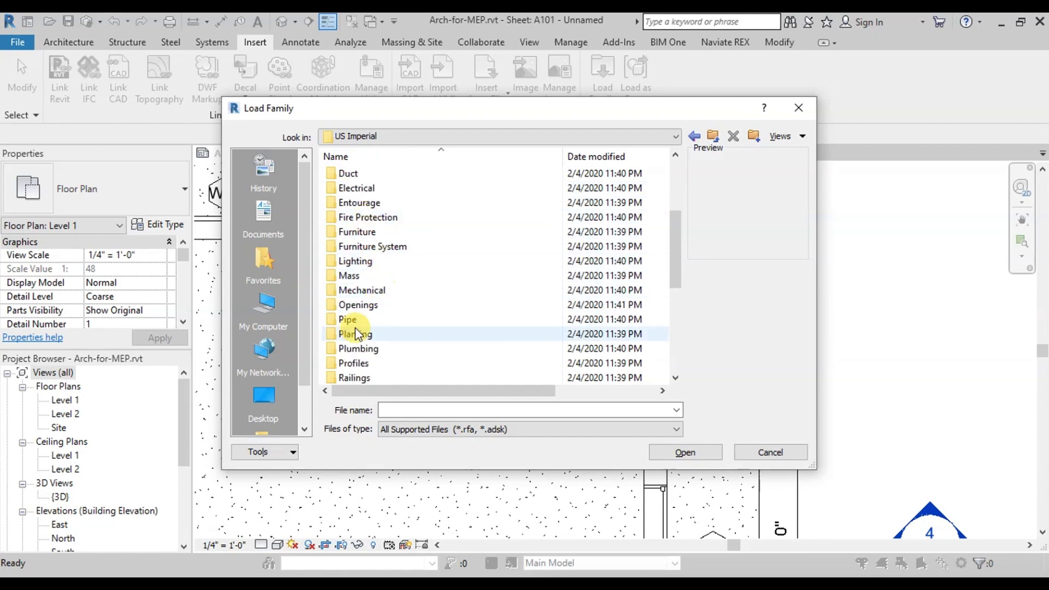
double_click(360, 350)
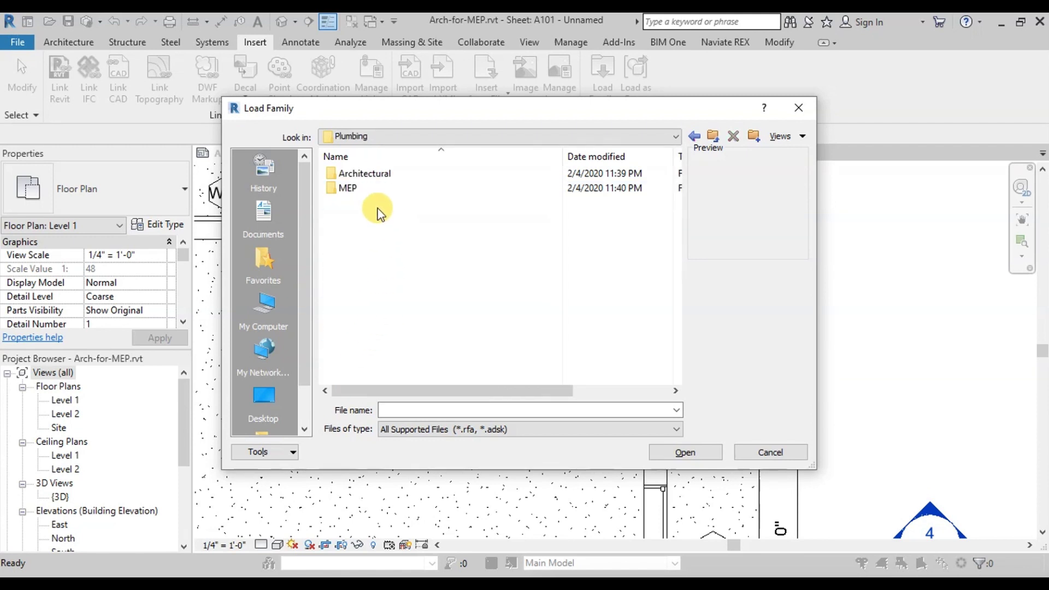
double_click(339, 187)
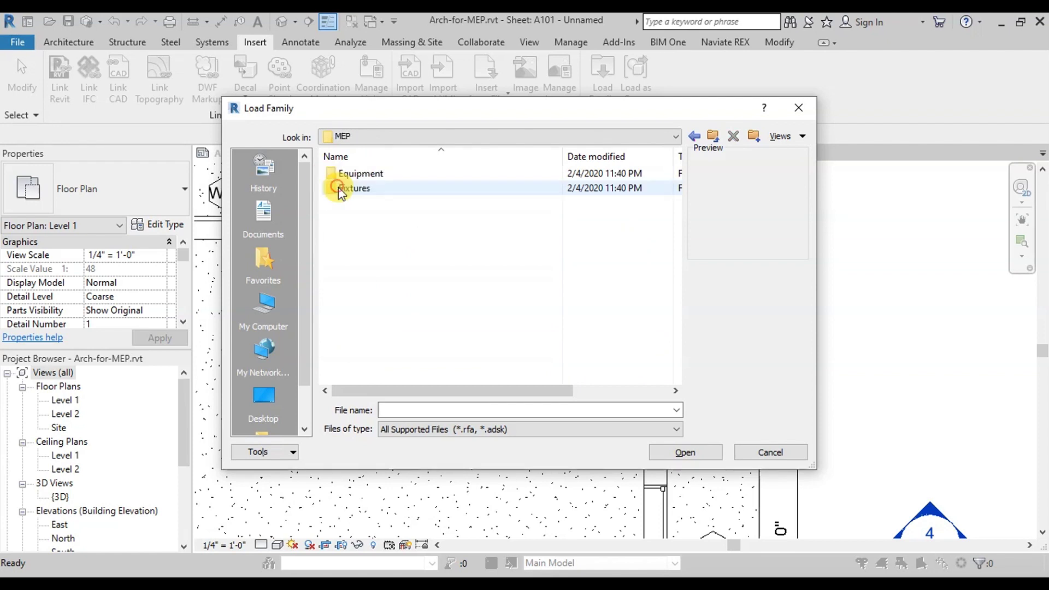
double_click(353, 190)
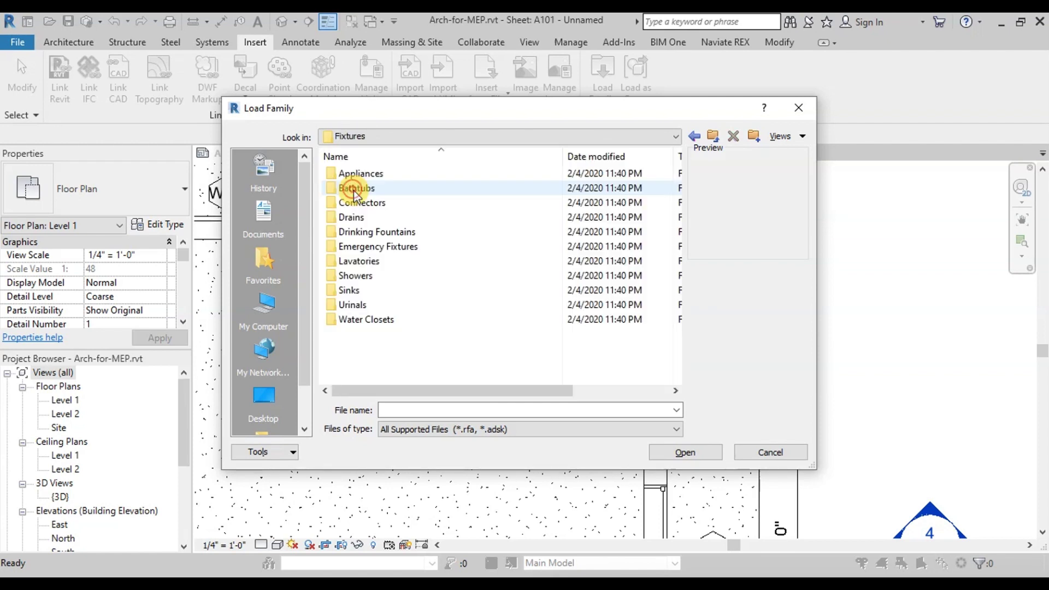
double_click(375, 321)
click(384, 190)
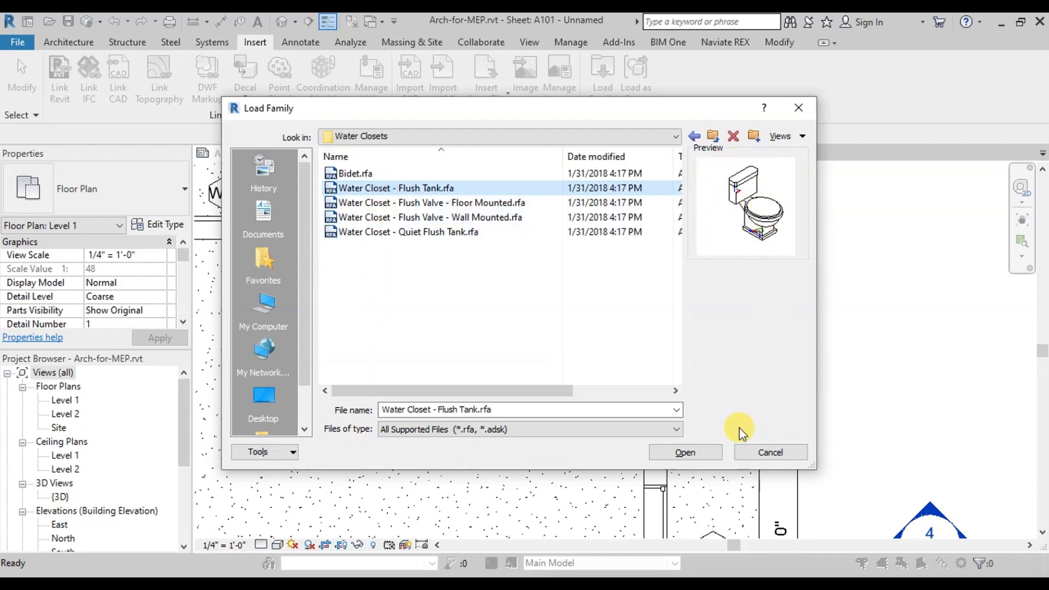
click(685, 455)
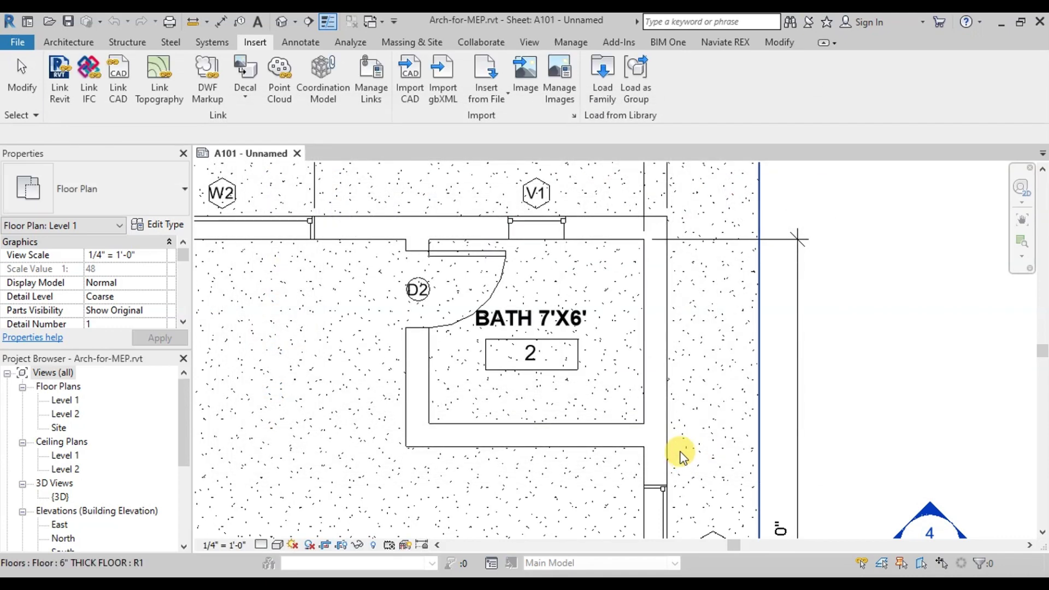
Place the rotated flush-tank water closet against the bath's right wall, tank toward the wall
click(75, 42)
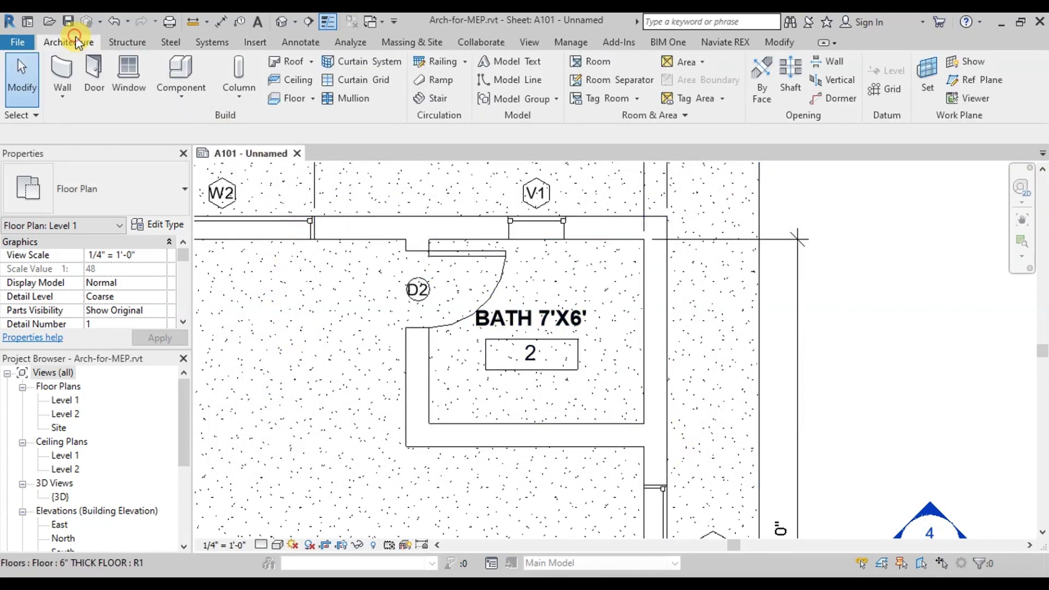
click(180, 71)
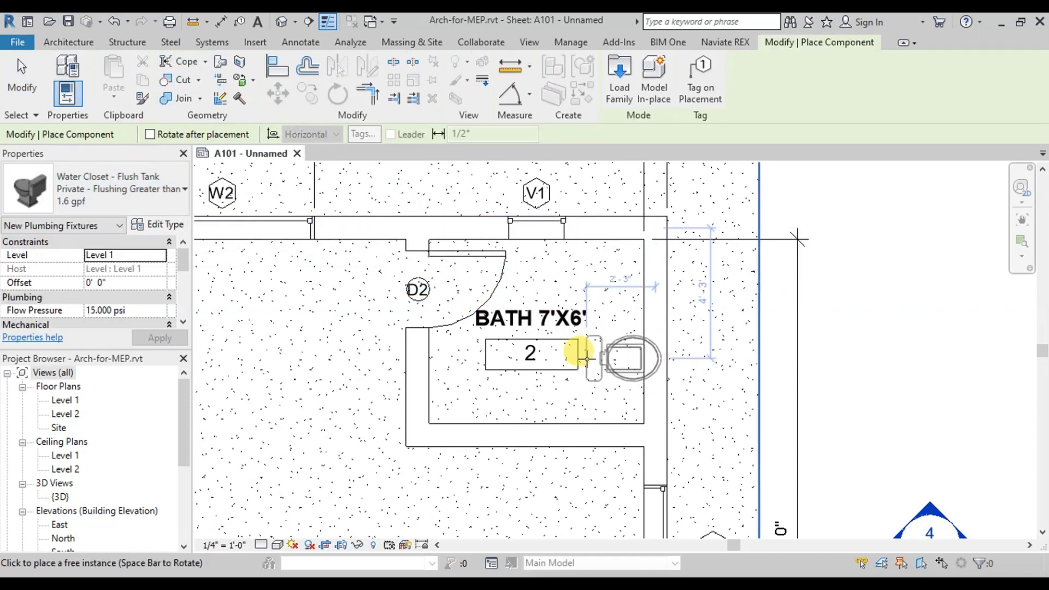
key(space)
key(space)
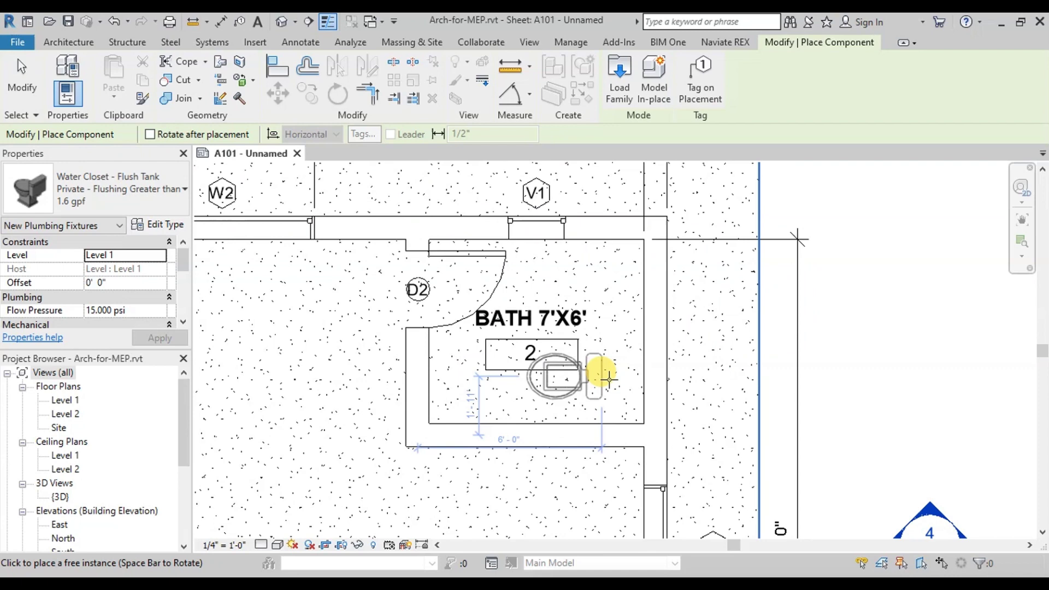
click(641, 384)
key(Escape)
key(Escape)
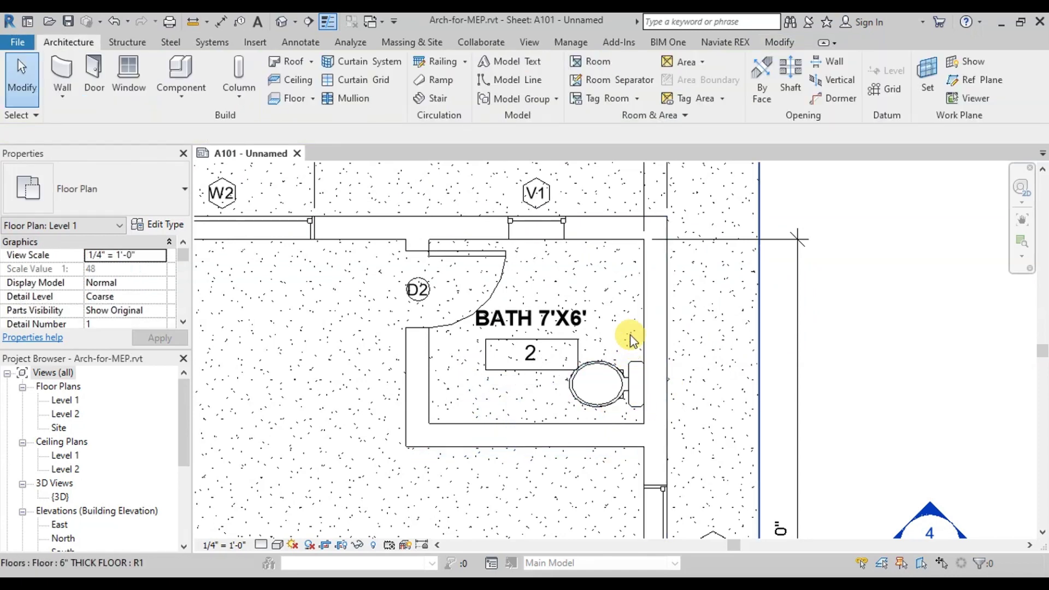
Load Sink - Work.rfa from the Sinks folder of the plumbing Fixtures library
click(257, 43)
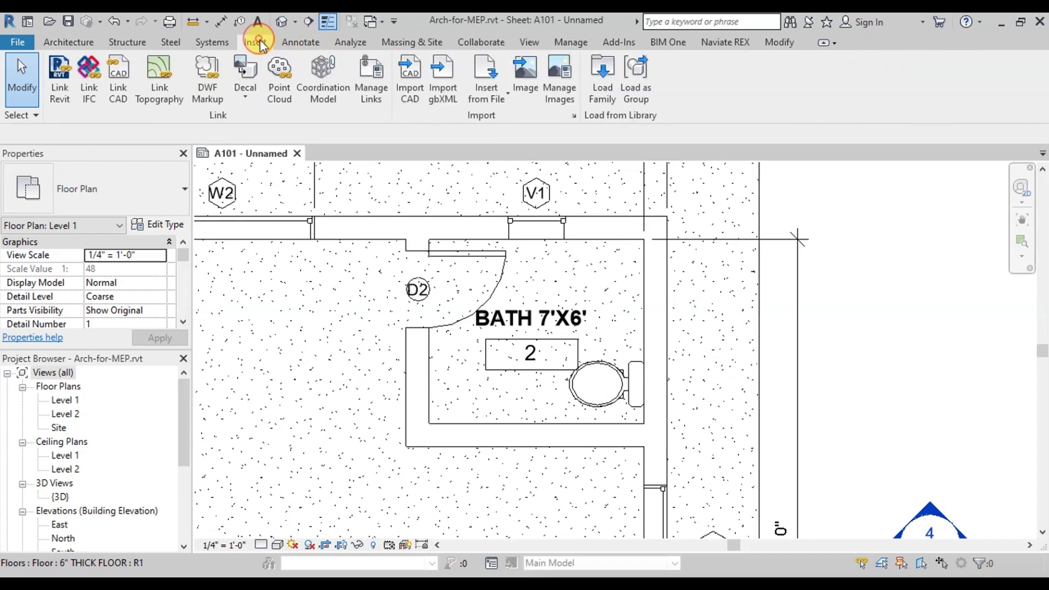
click(599, 86)
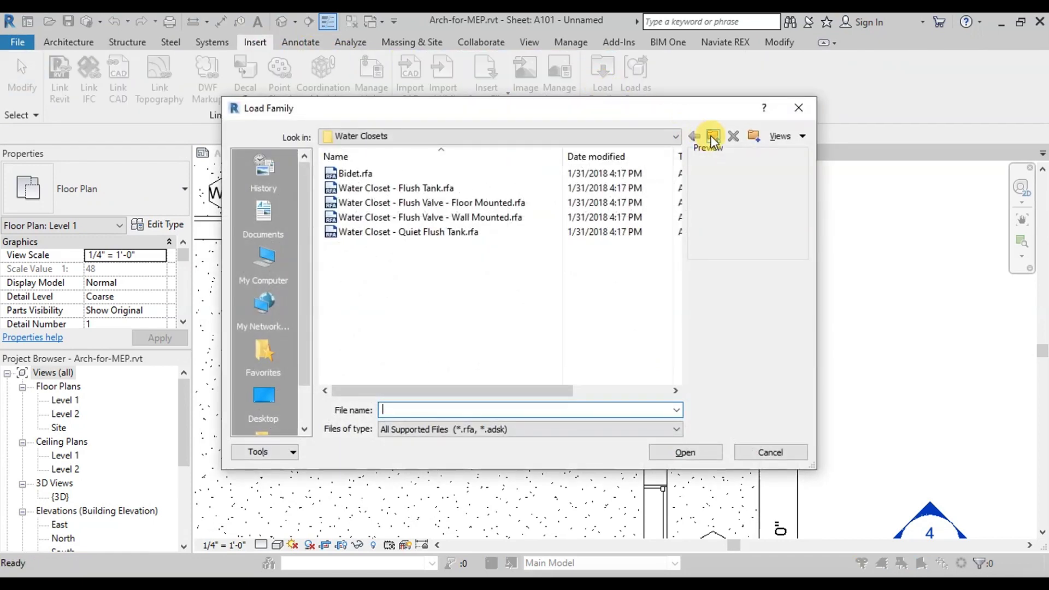
click(712, 137)
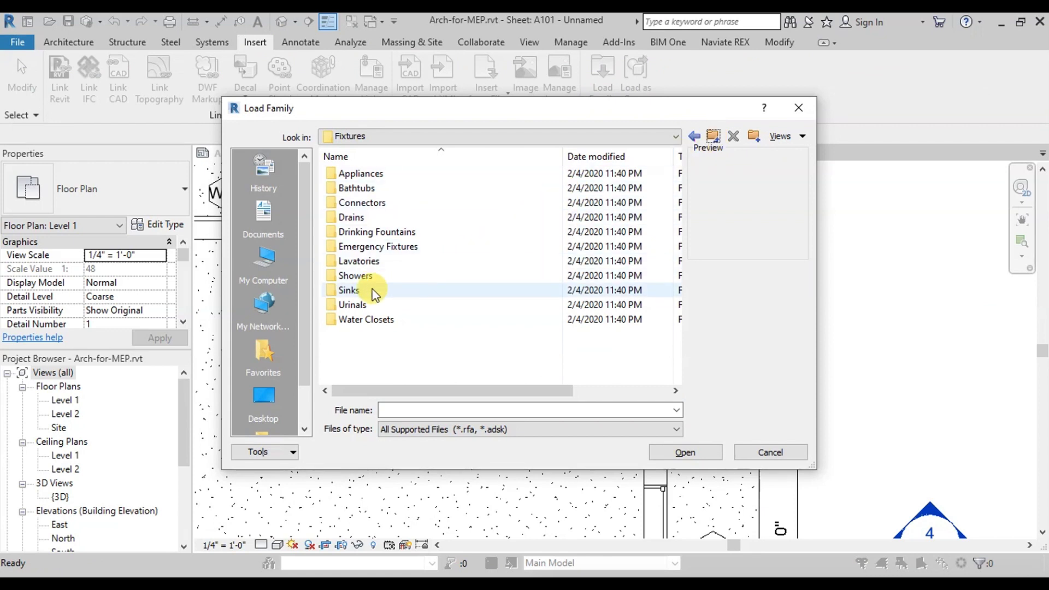
double_click(347, 290)
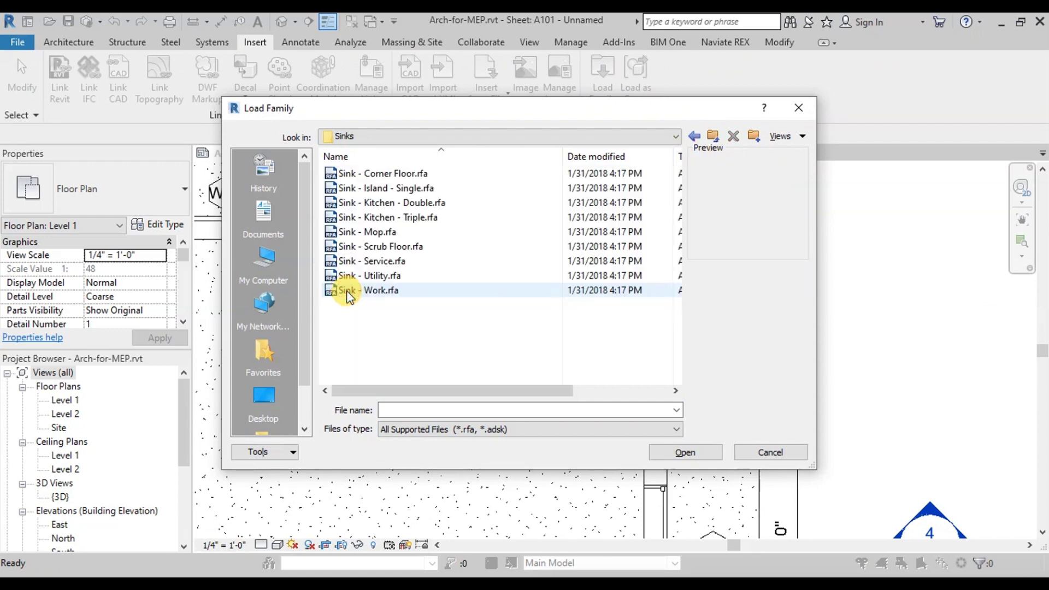
click(380, 298)
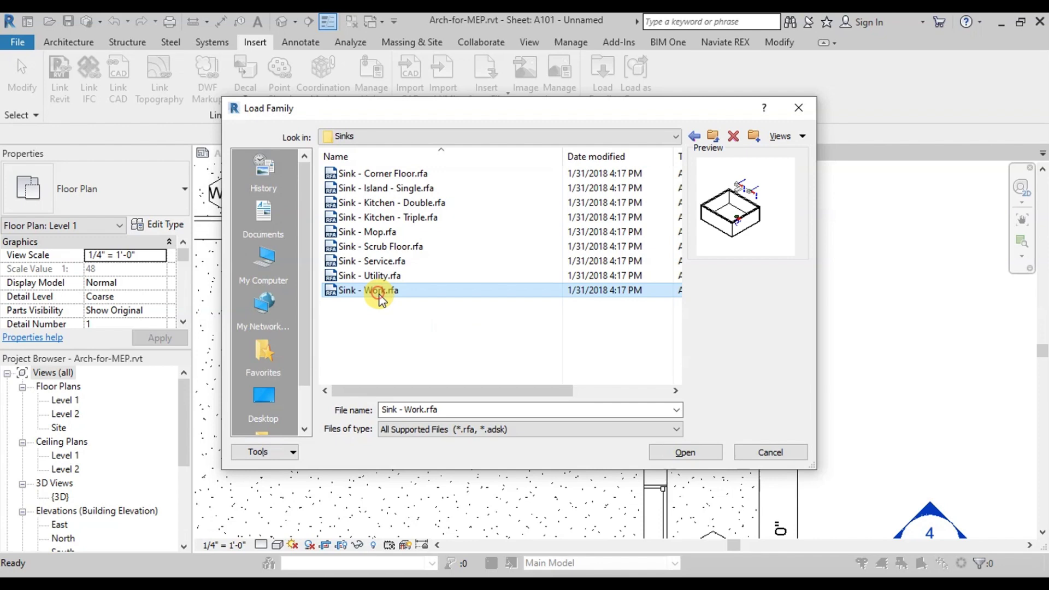
click(685, 453)
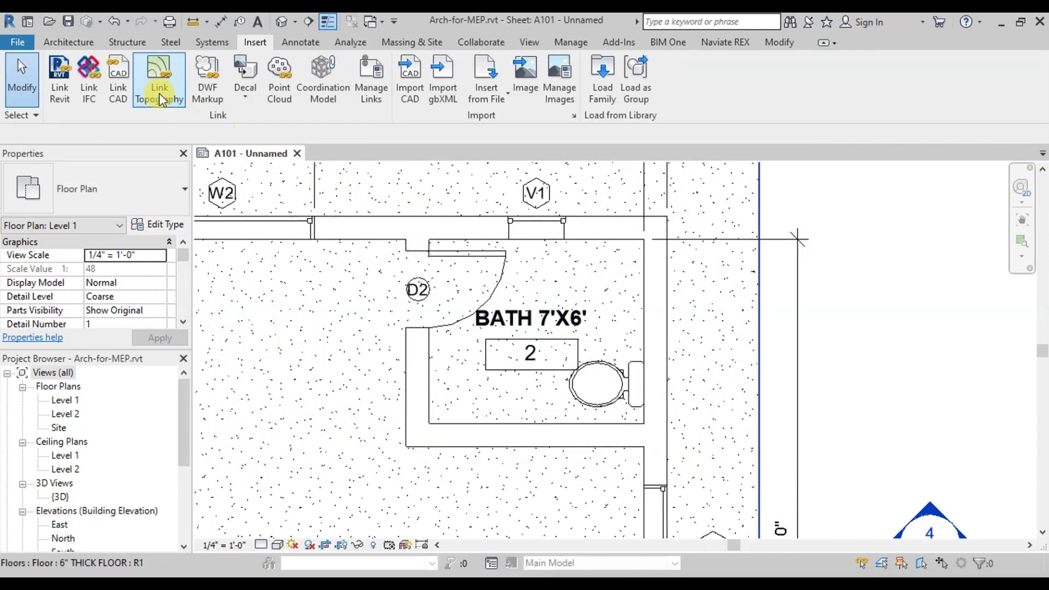
Place the 20"x18" work sink with a 2' 0" offset in the bath's upper-right corner
click(71, 42)
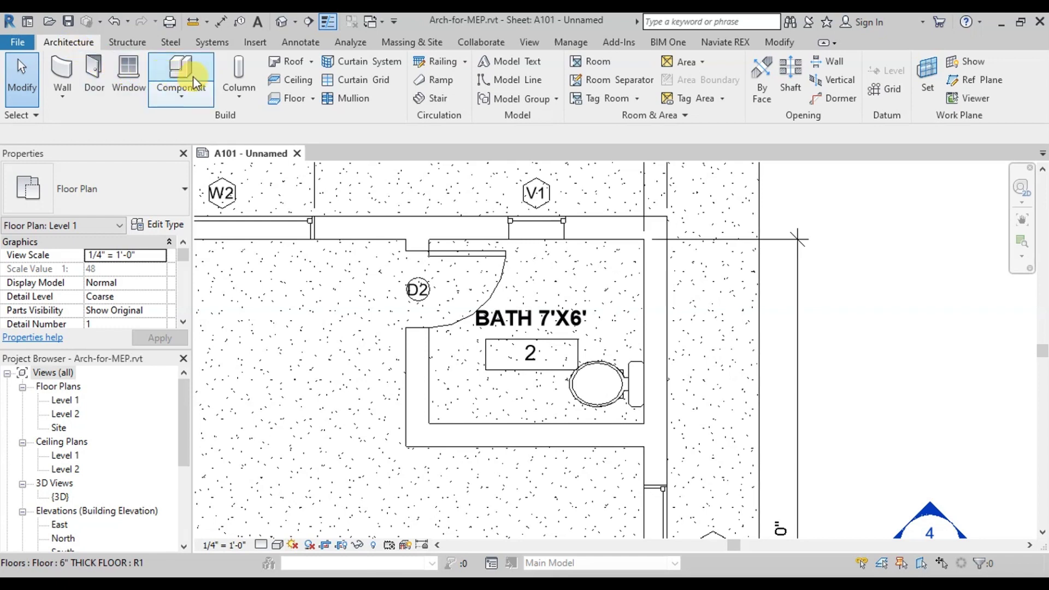
click(192, 75)
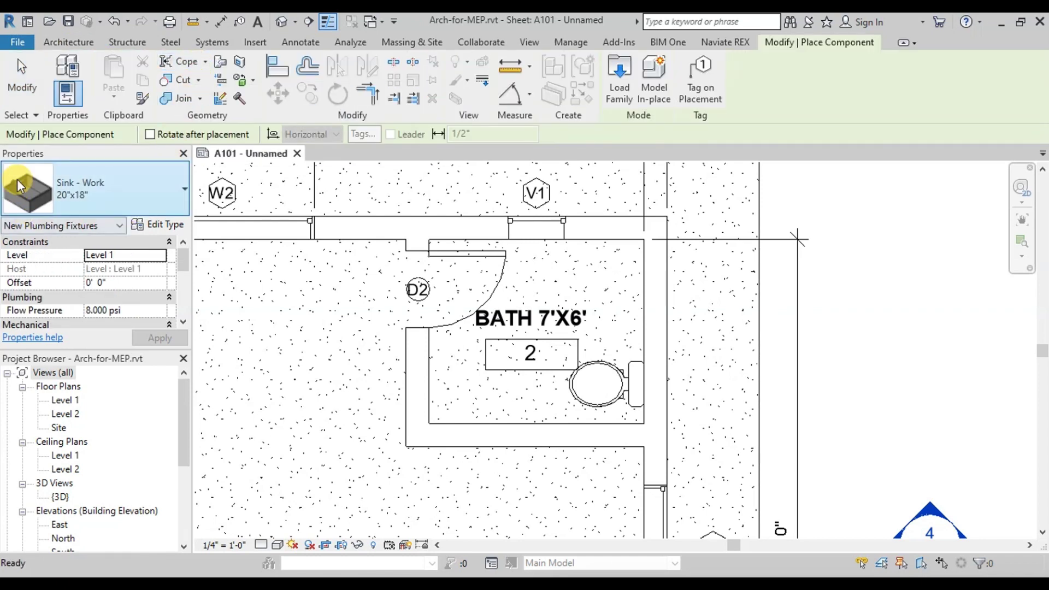
click(118, 284)
text(2)
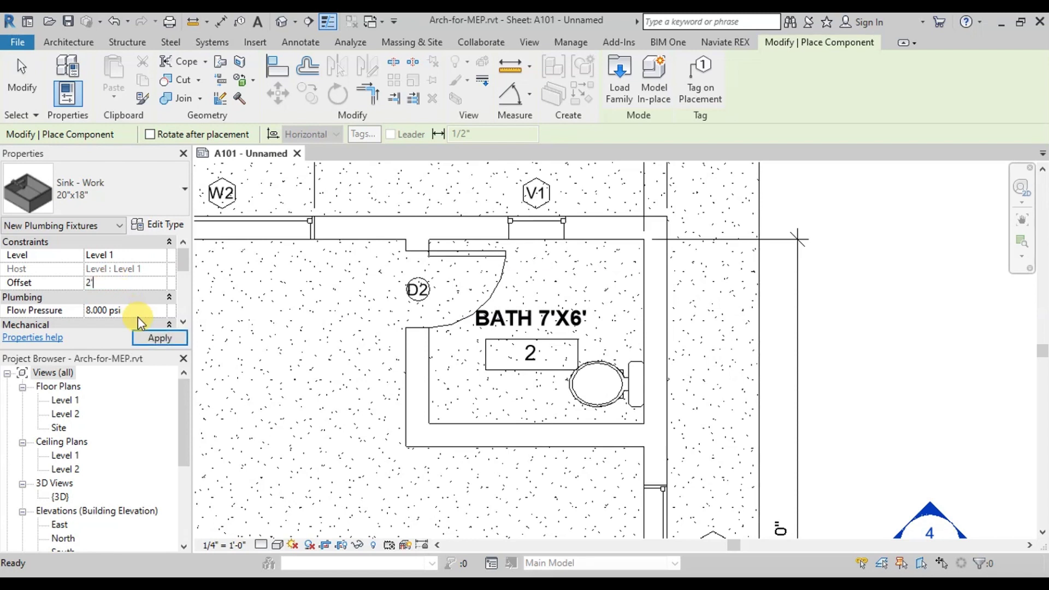
click(159, 338)
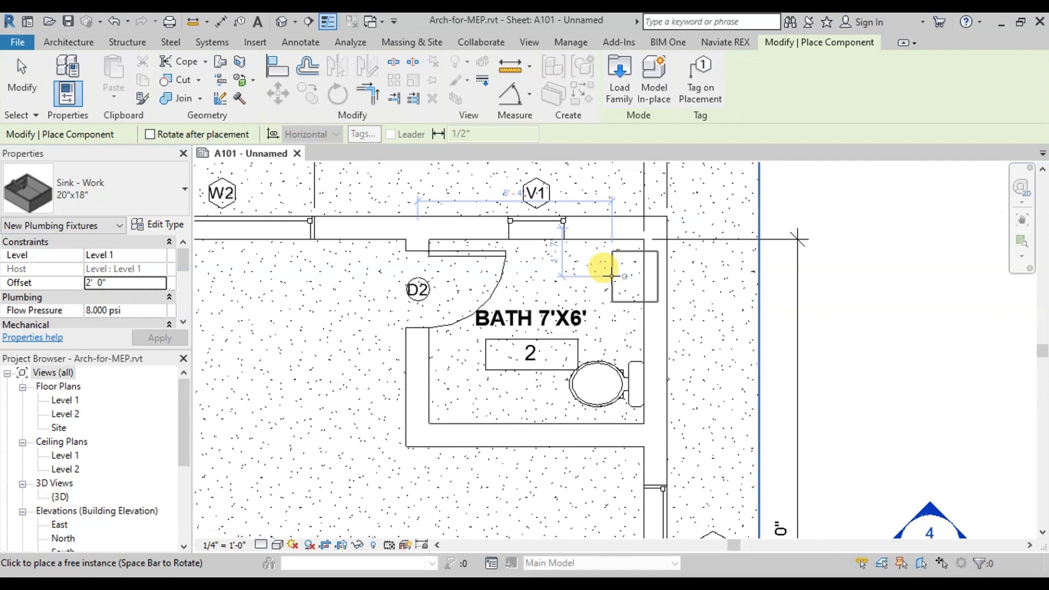
click(637, 294)
key(Escape)
key(Escape)
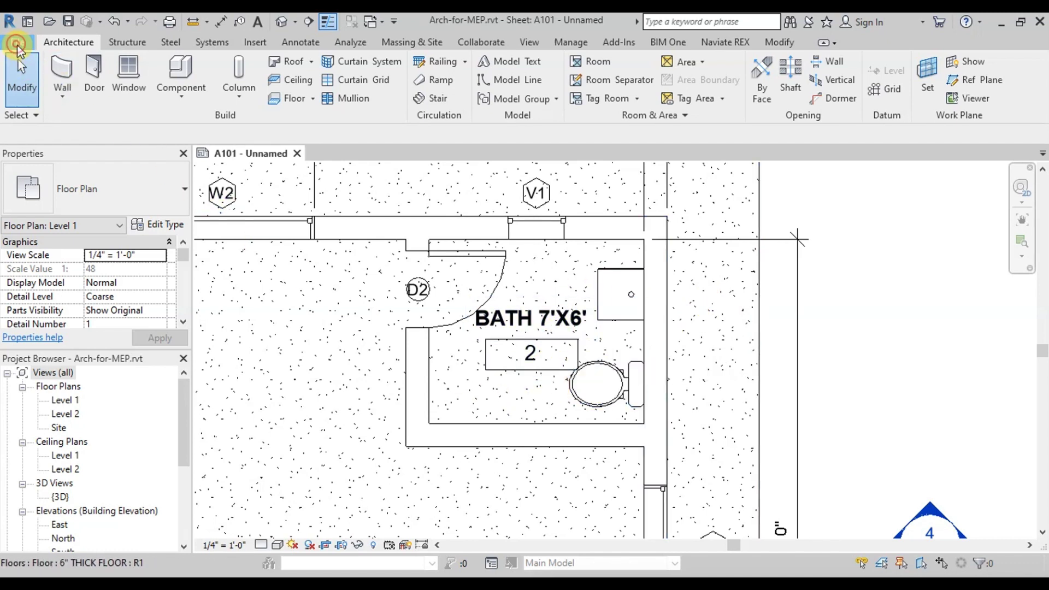
Save and close Arch-for-MEP, then start a new project from the Home screen
click(18, 43)
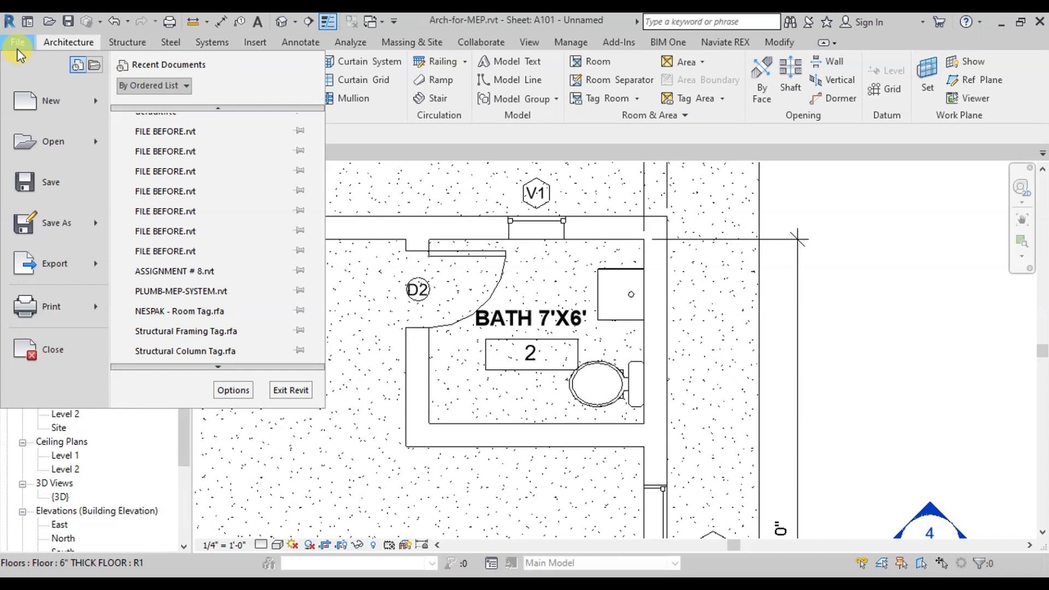
click(40, 185)
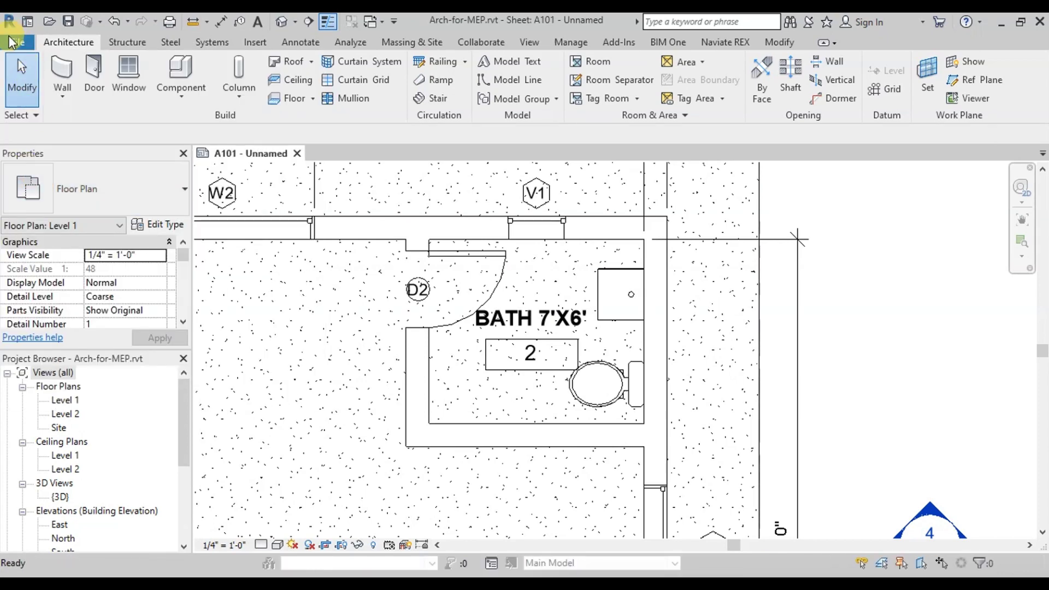
click(11, 42)
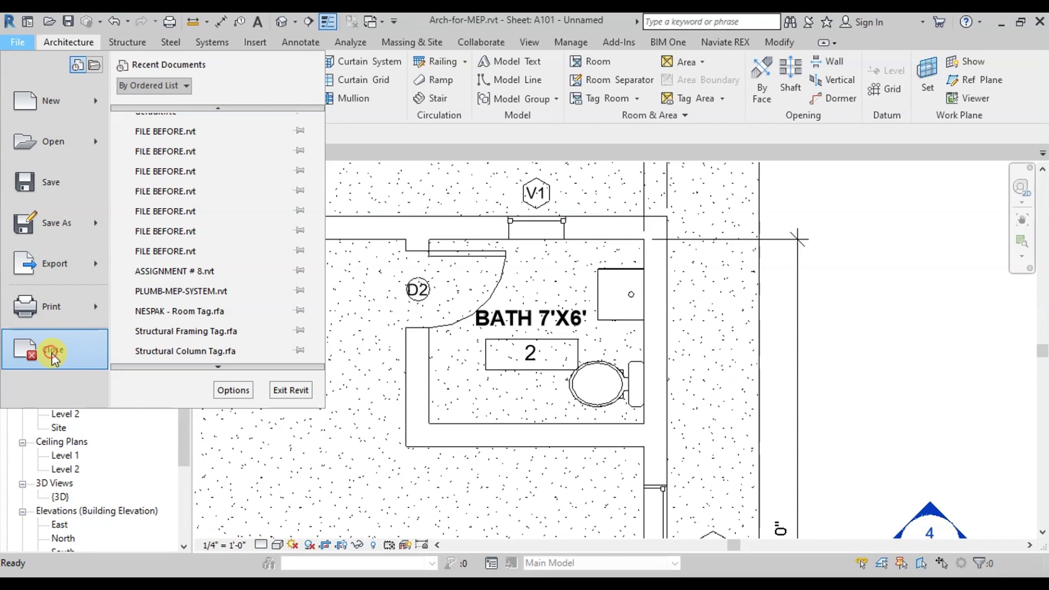
click(52, 354)
click(117, 194)
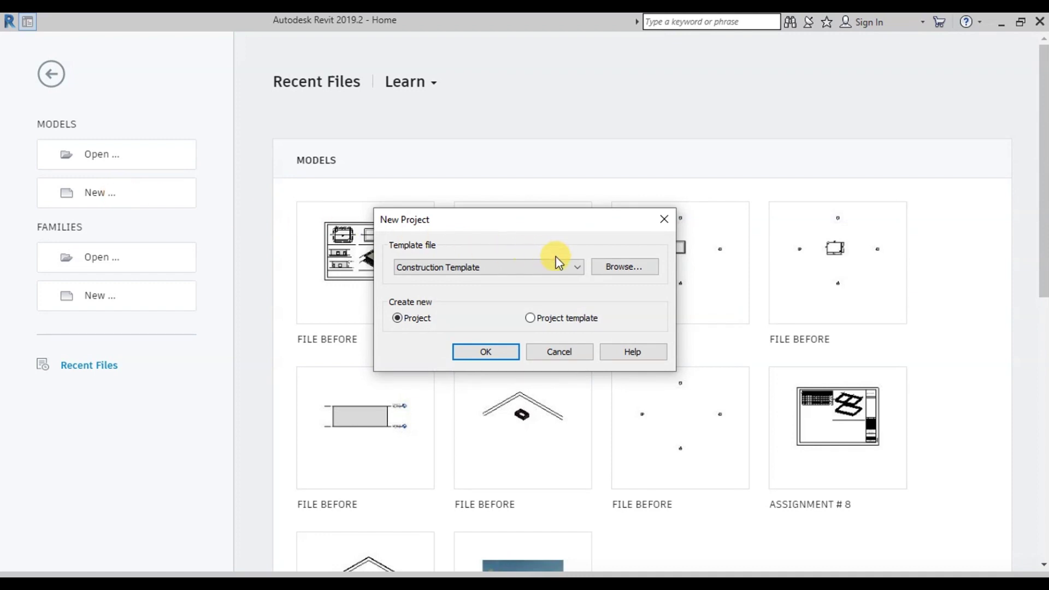
Create Project1 from the US Imperial Plumbing-Default.rte template, opening the 1 - Plumbing plan
click(623, 268)
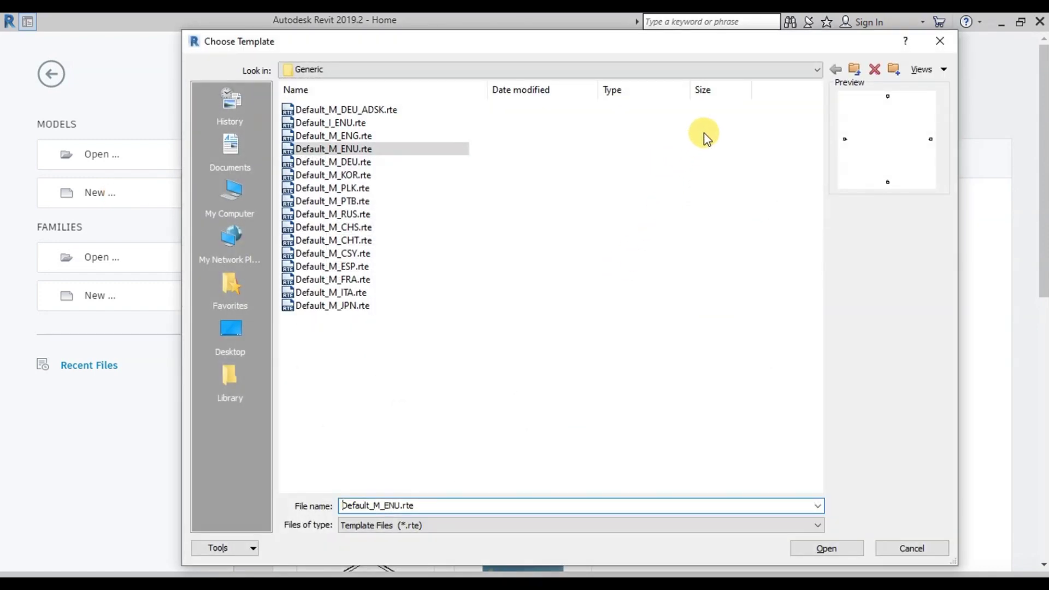
click(852, 71)
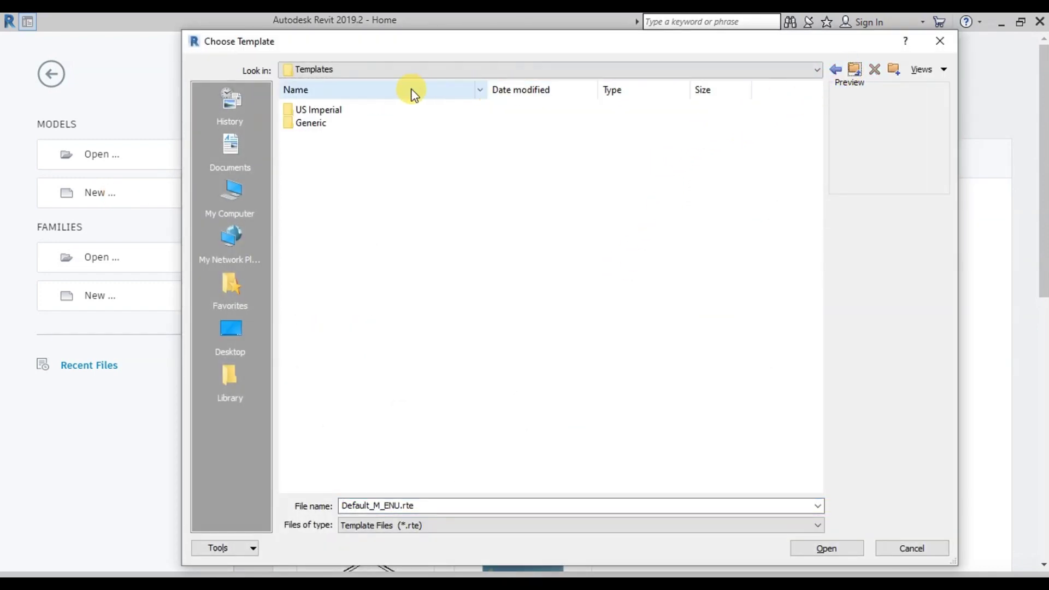
click(323, 110)
double_click(323, 110)
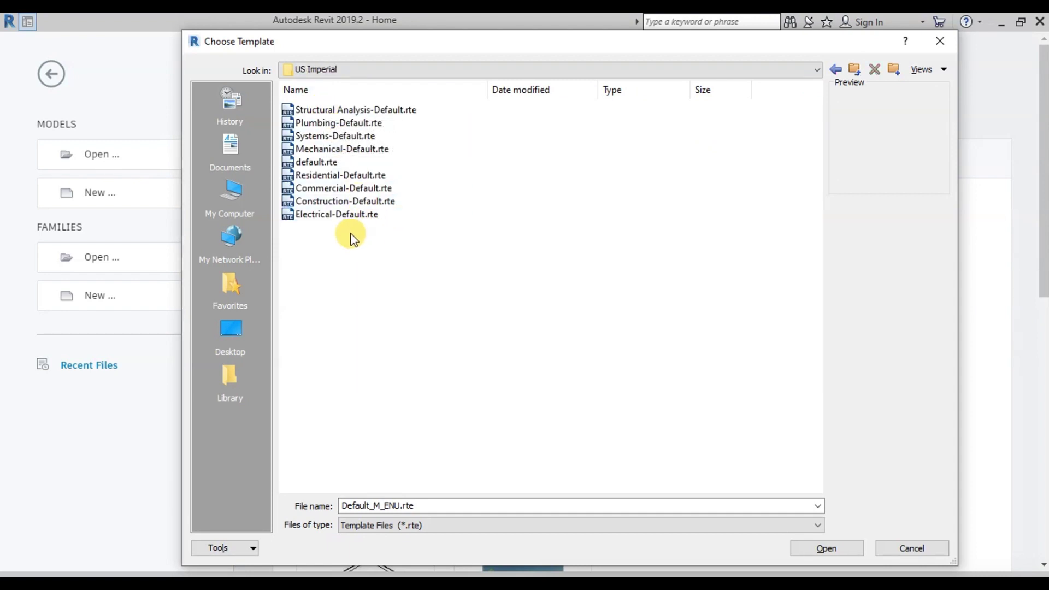
click(349, 123)
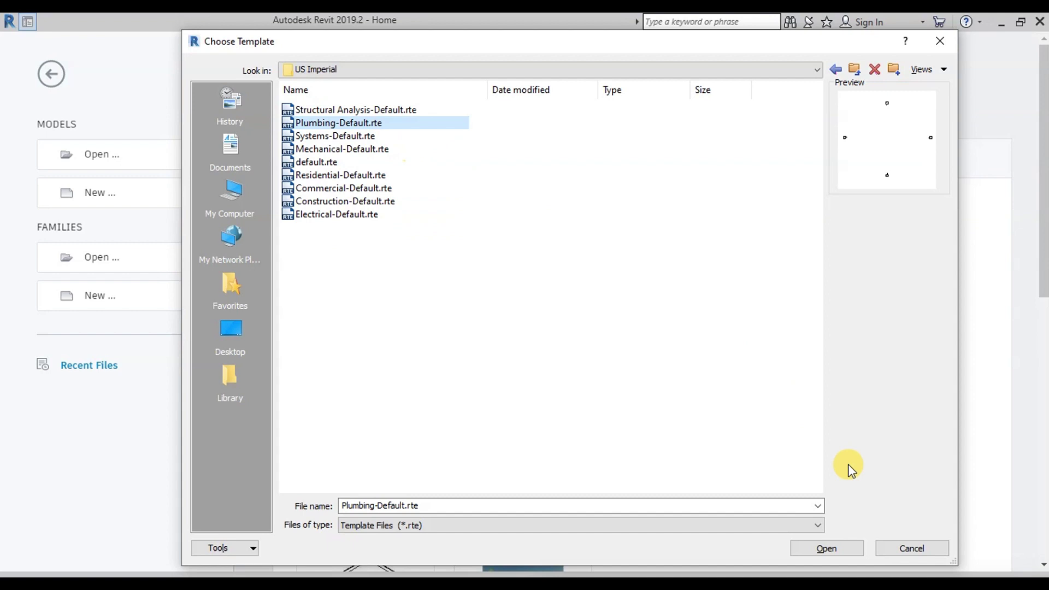
click(825, 549)
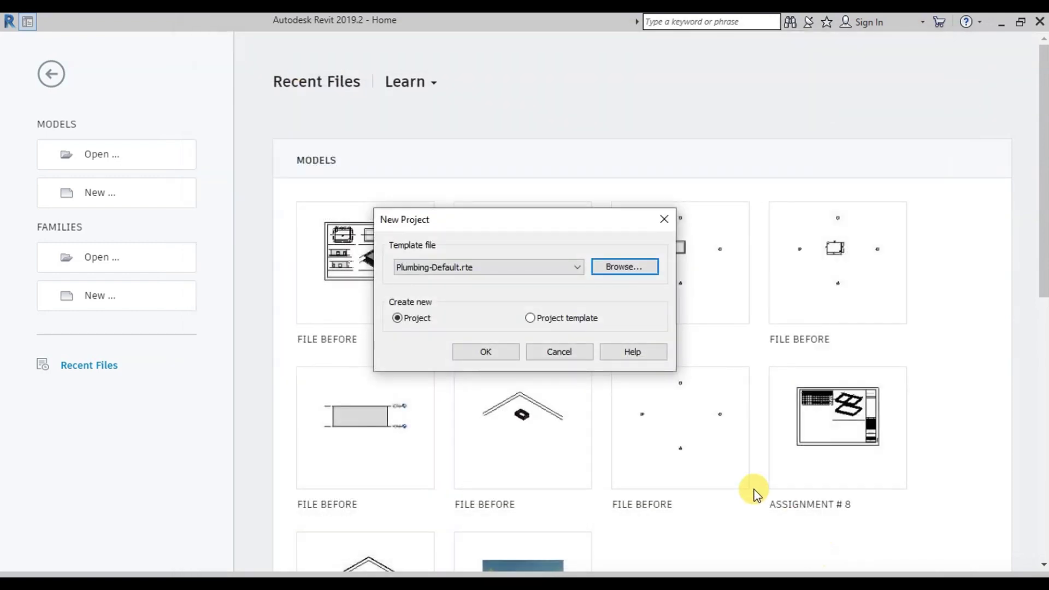
click(484, 352)
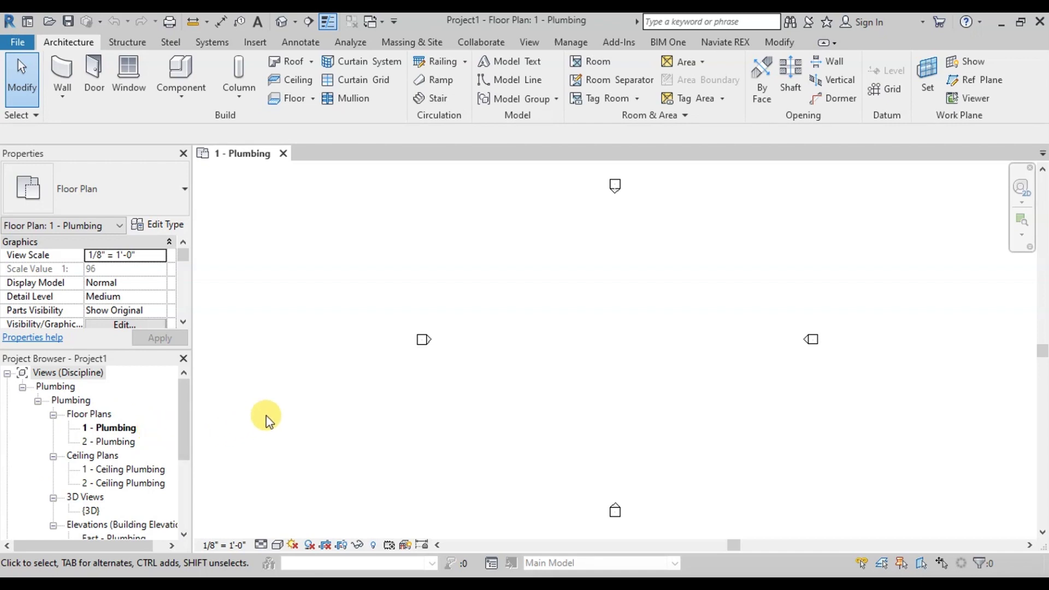
Link Arch-for-MEP.rvt into the 1 - Plumbing plan, origin to origin
click(255, 43)
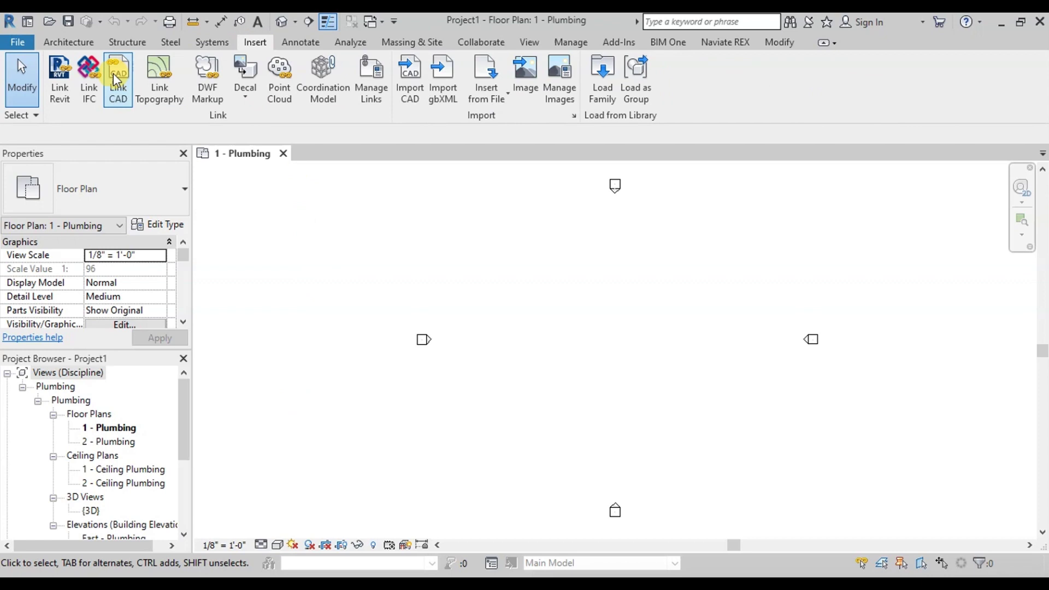
click(62, 88)
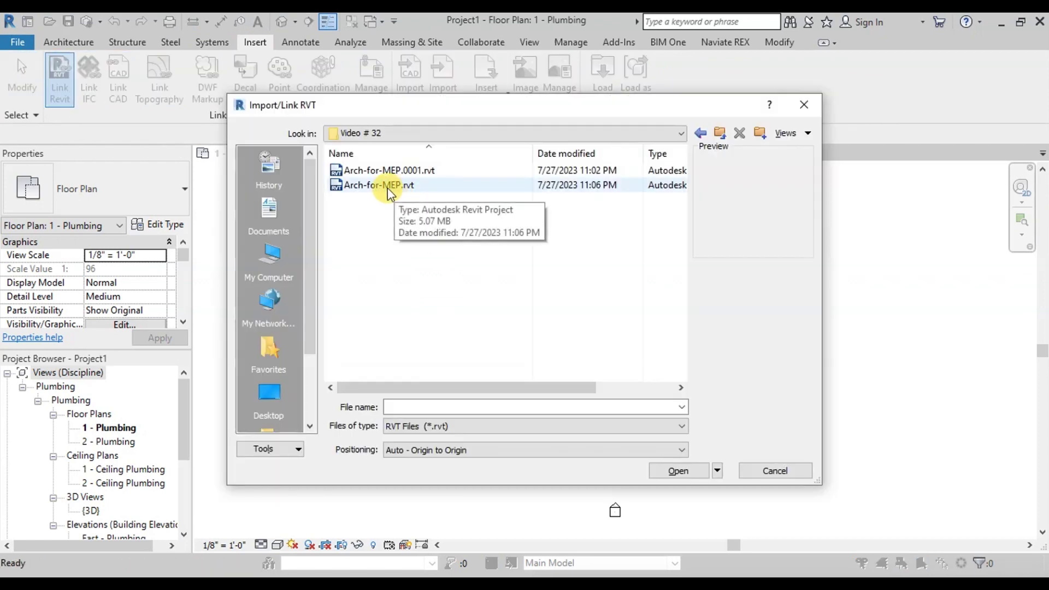
click(388, 187)
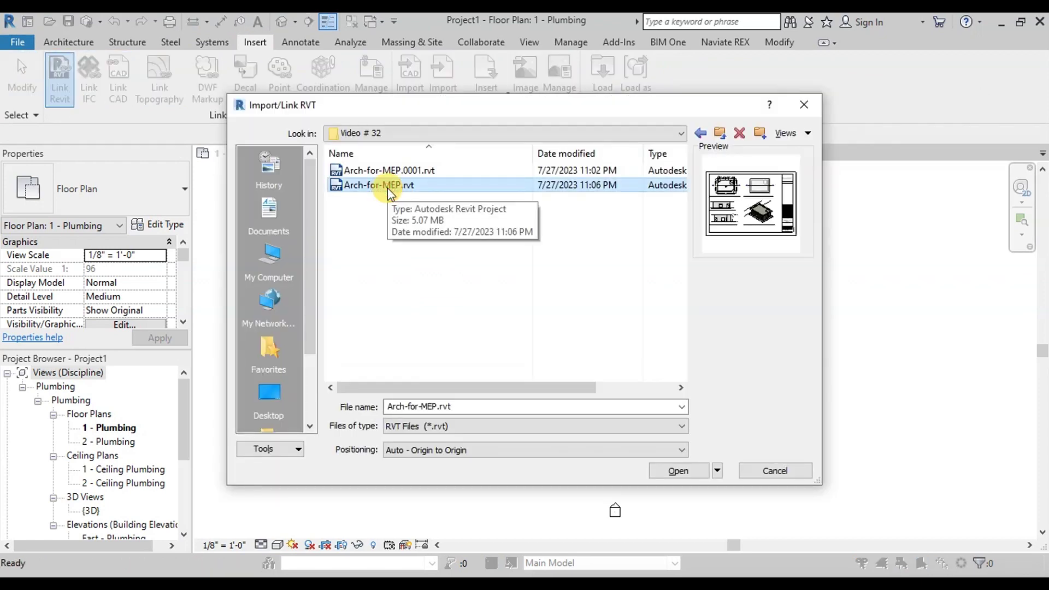
click(677, 471)
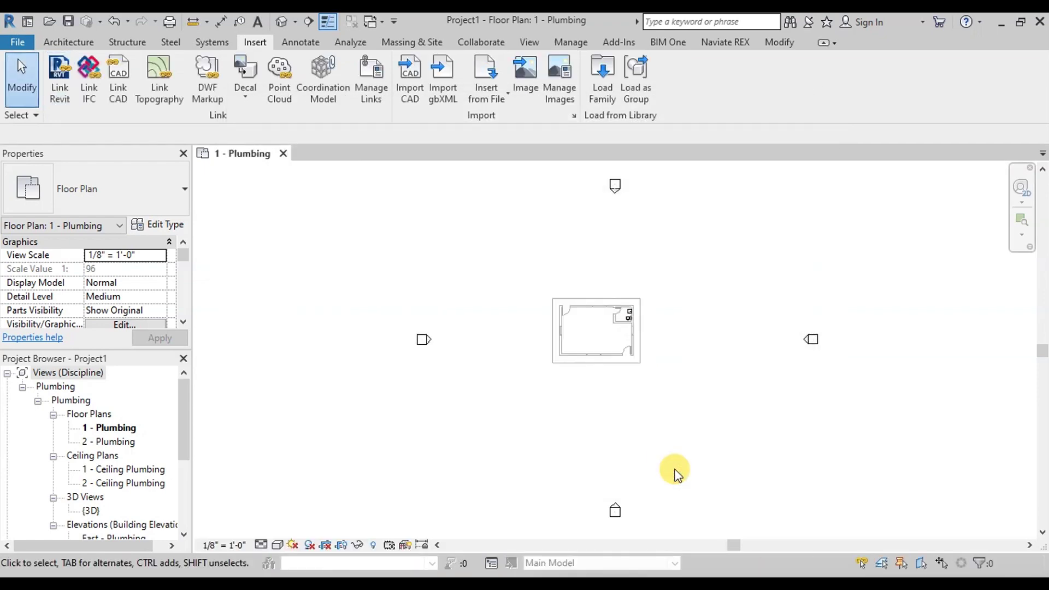
scroll(569, 290, up, 5)
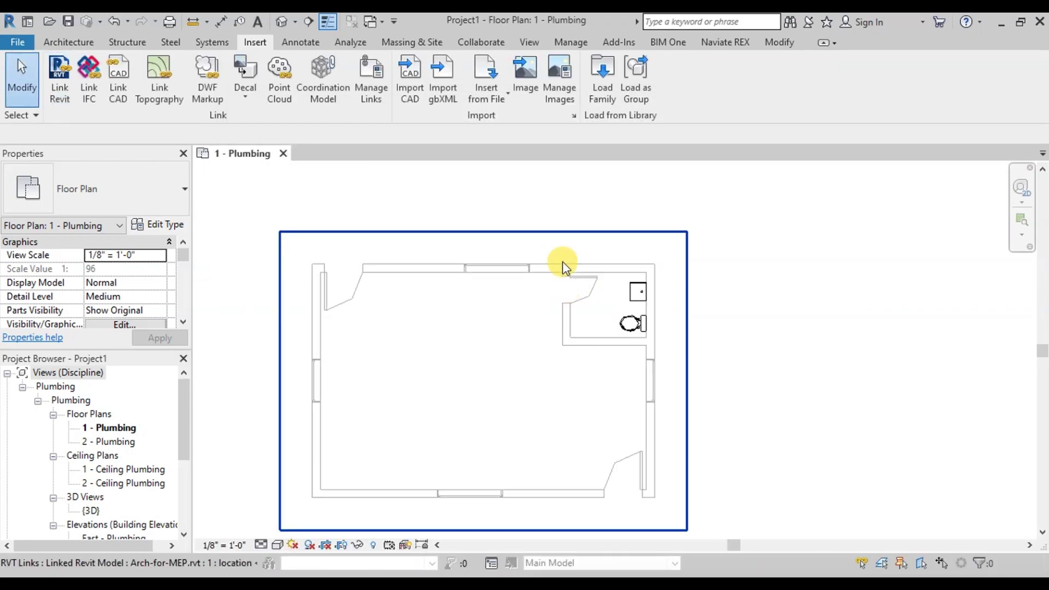
Bind the Arch-for-MEP link with attached details, levels and grids, then remove the link
click(451, 244)
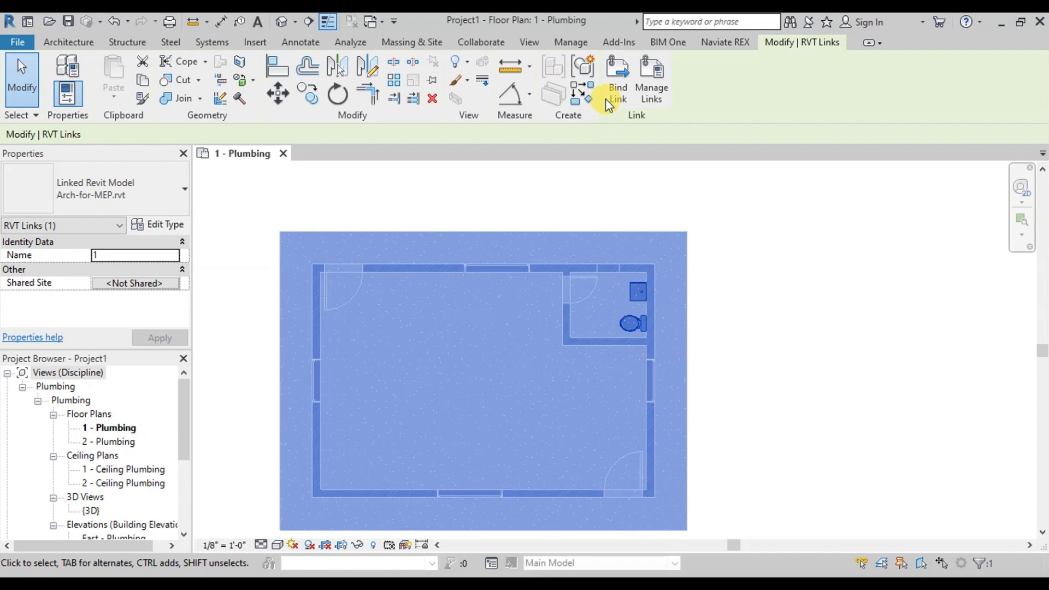
click(618, 91)
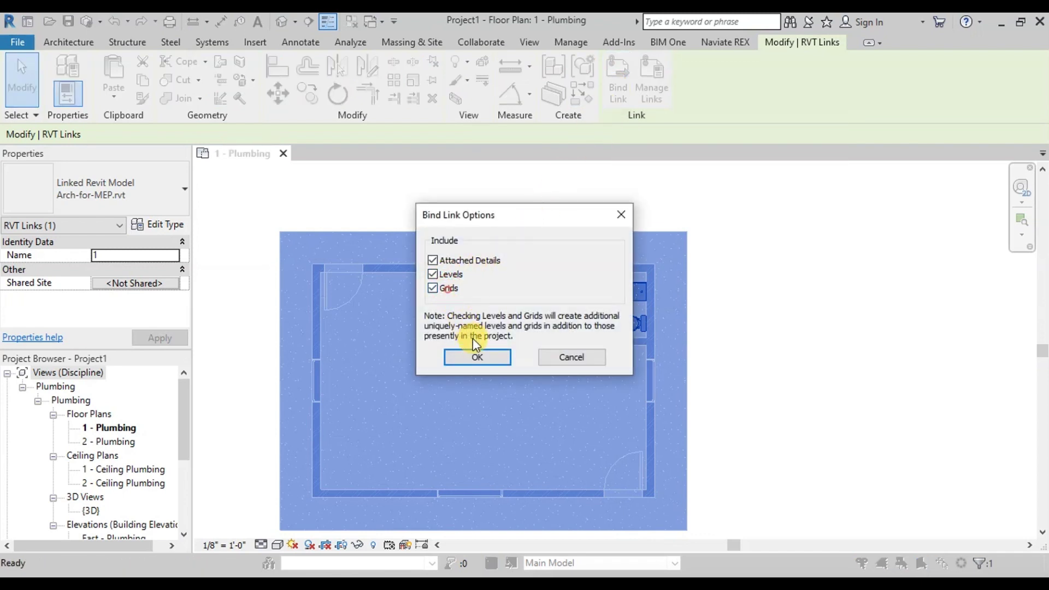
click(474, 356)
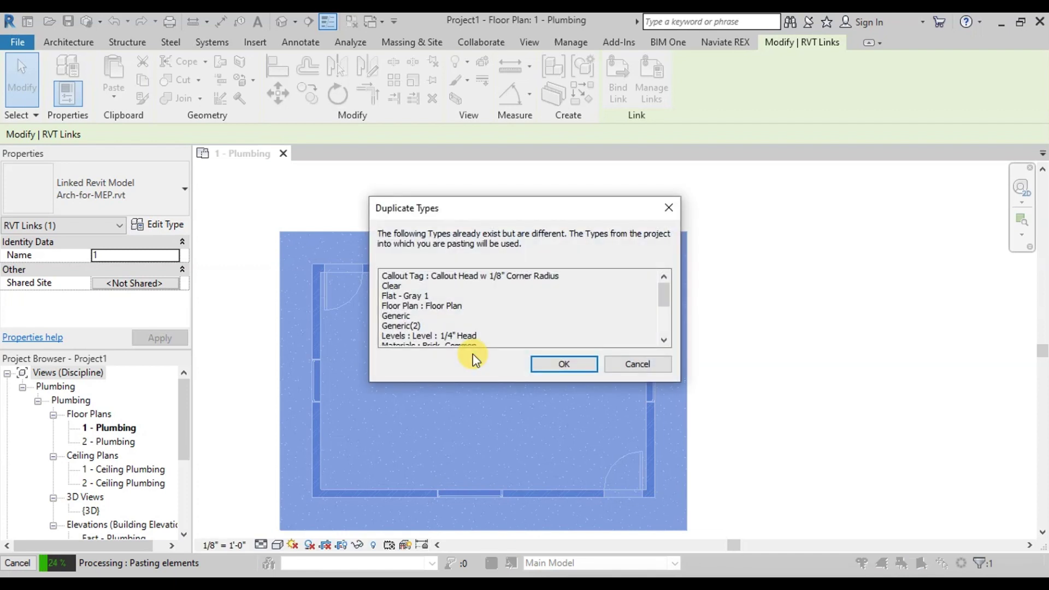
click(574, 367)
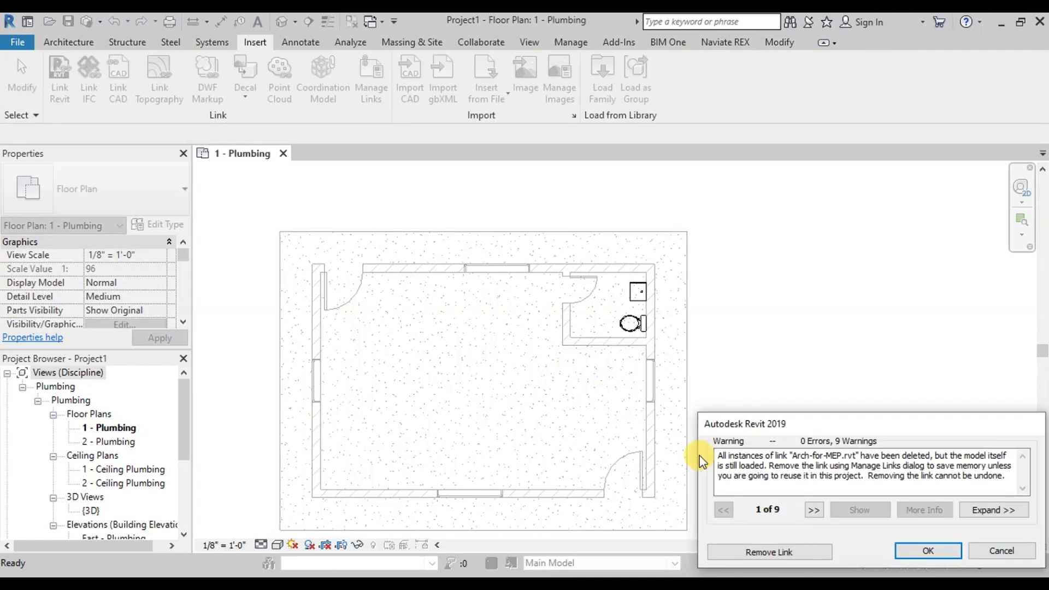
click(752, 552)
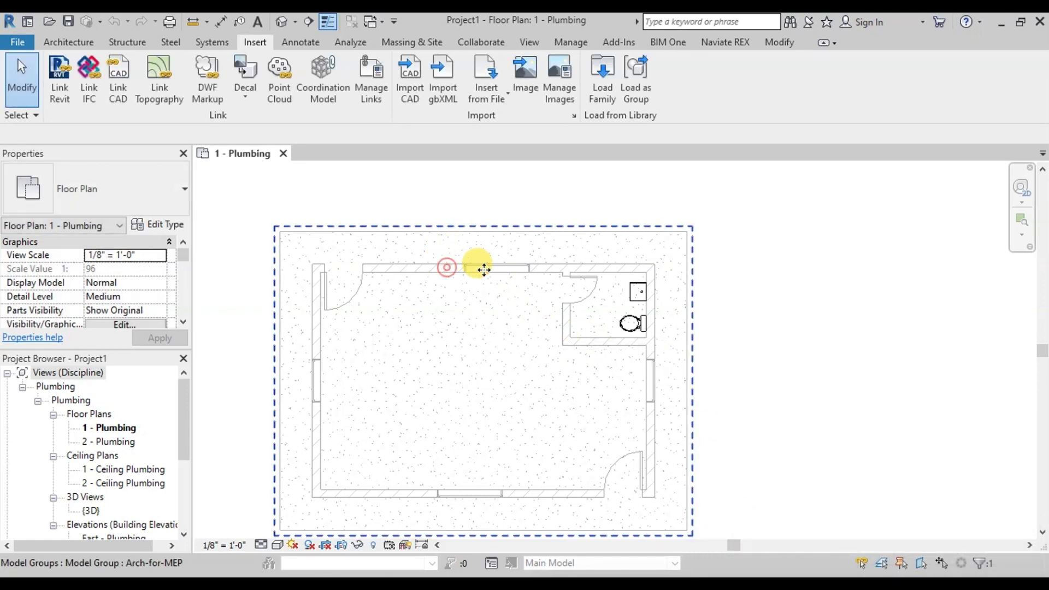
Ungroup the Arch-for-MEP model group in the default 3D view
click(741, 263)
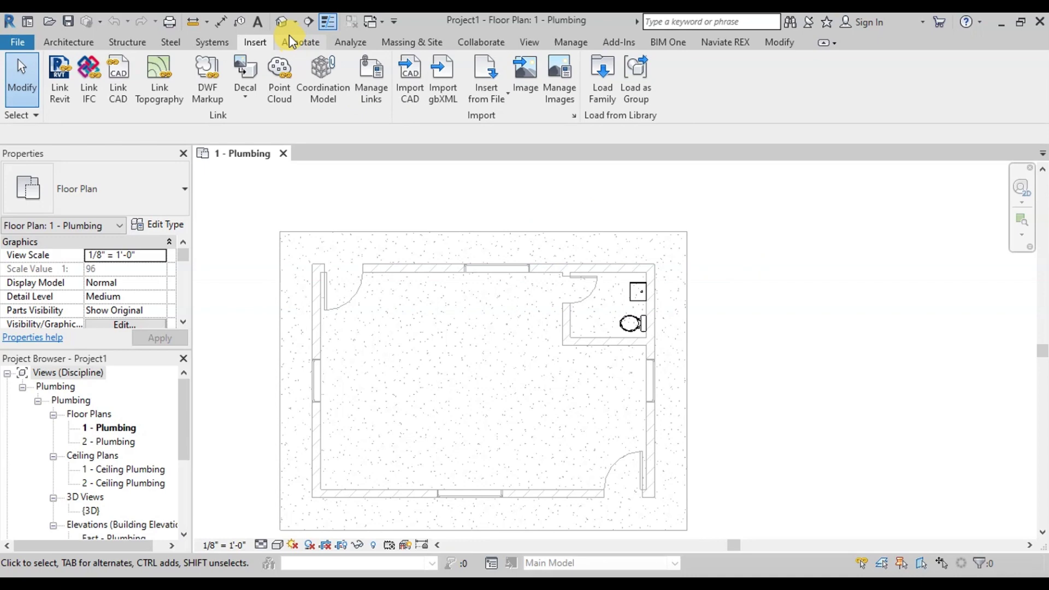
click(281, 23)
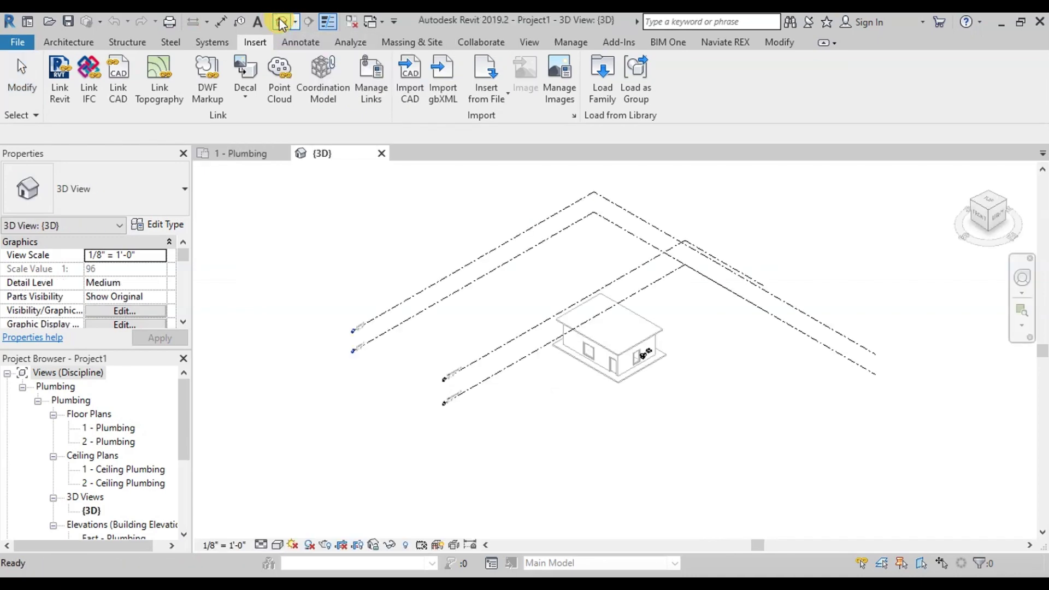
scroll(647, 340, up, 4)
scroll(646, 340, up, 2)
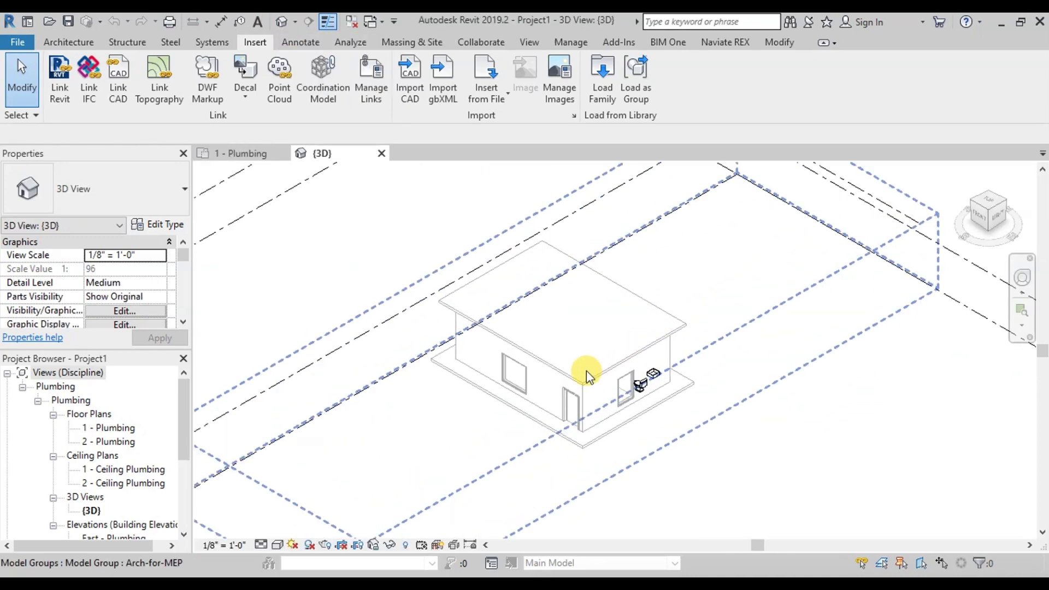
click(553, 364)
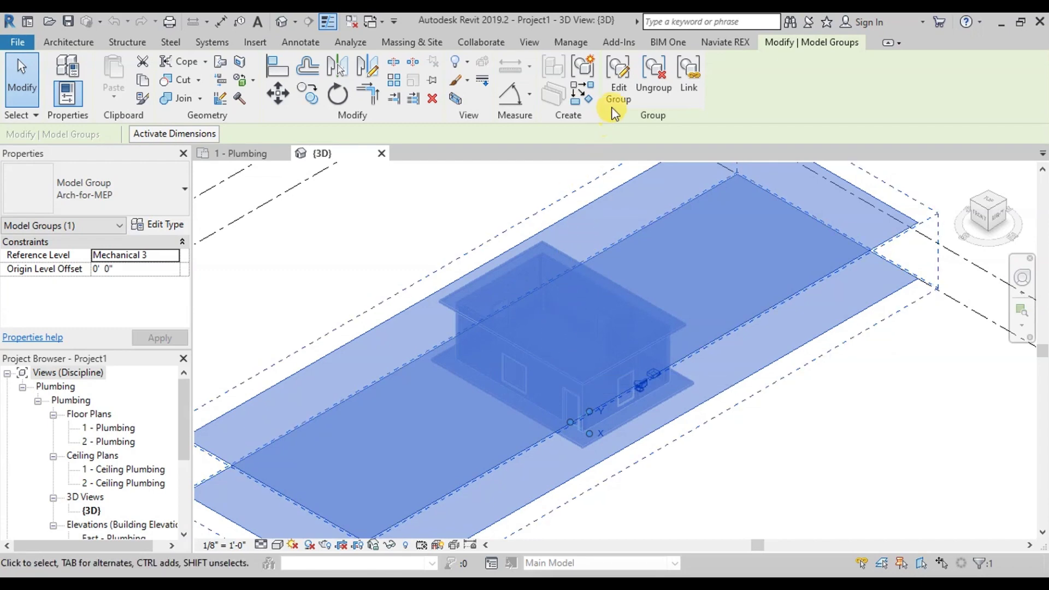
click(654, 75)
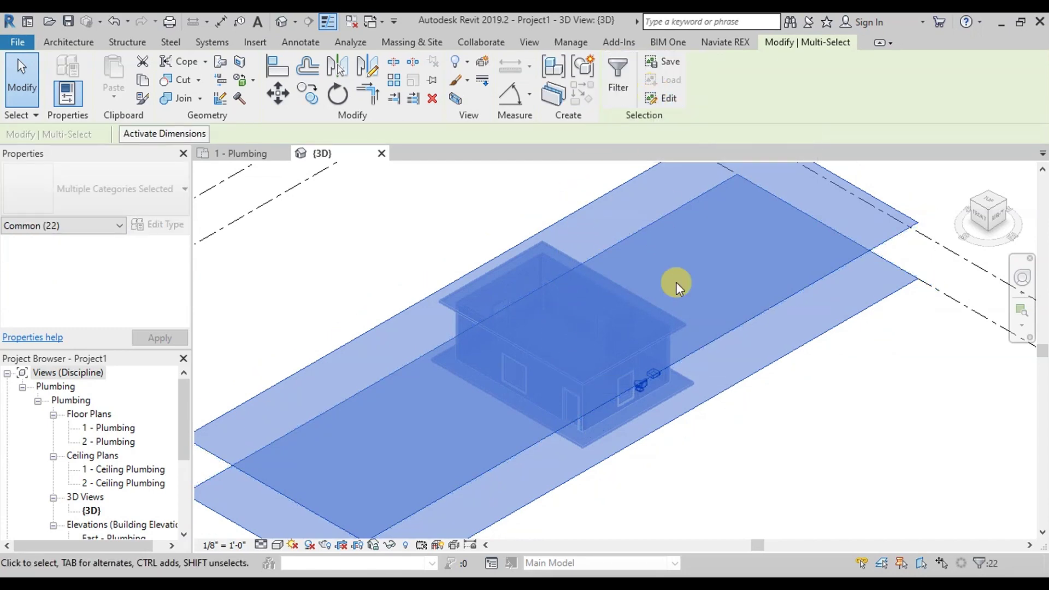
click(744, 481)
Check the toilet and sink as separate fixtures, then open the 1 - Plumbing floor plan
scroll(636, 386, up, 5)
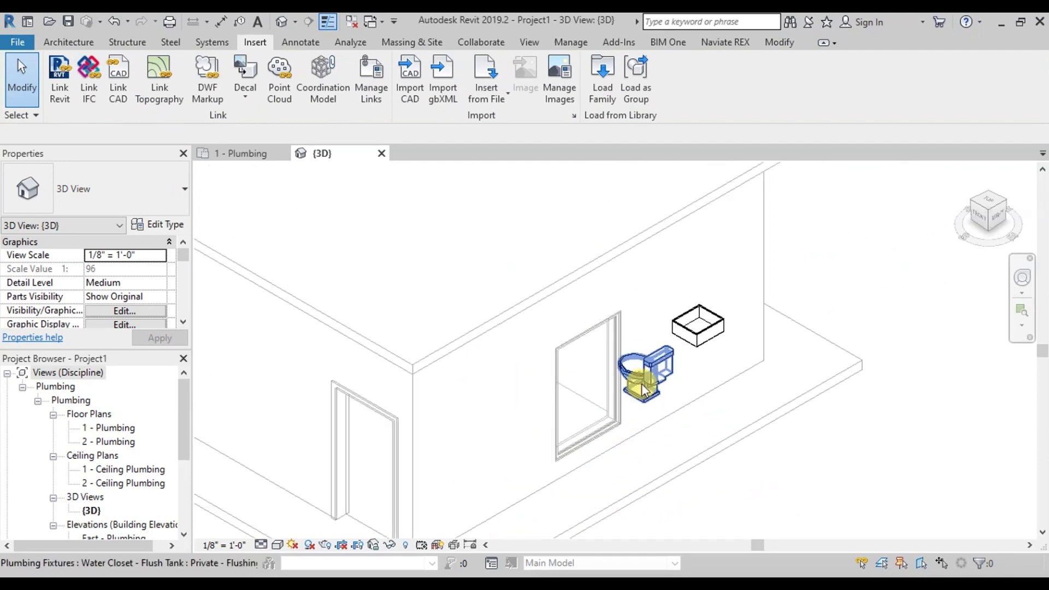
click(641, 387)
click(715, 338)
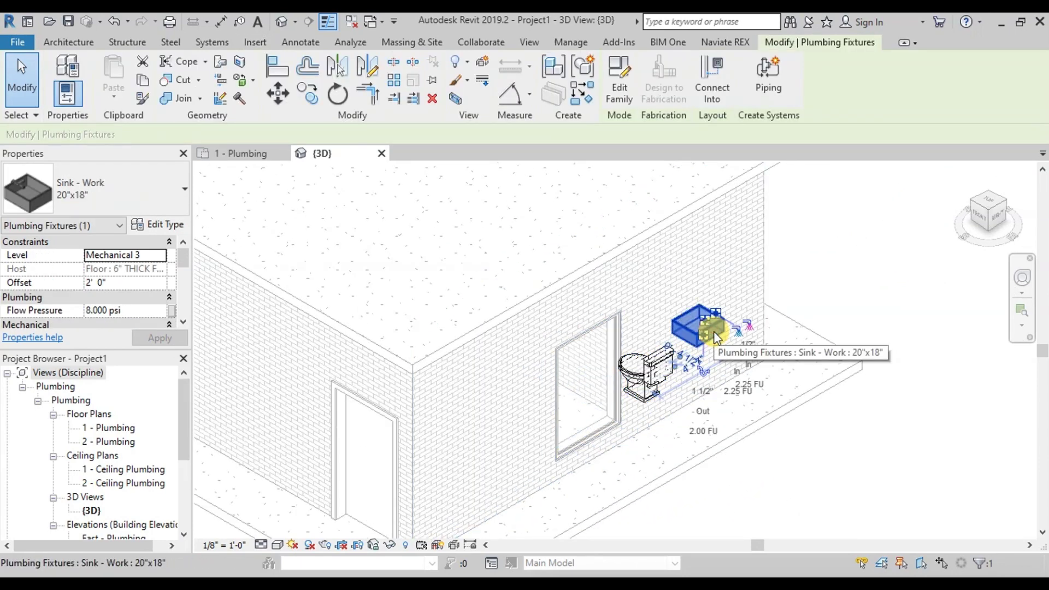
click(765, 482)
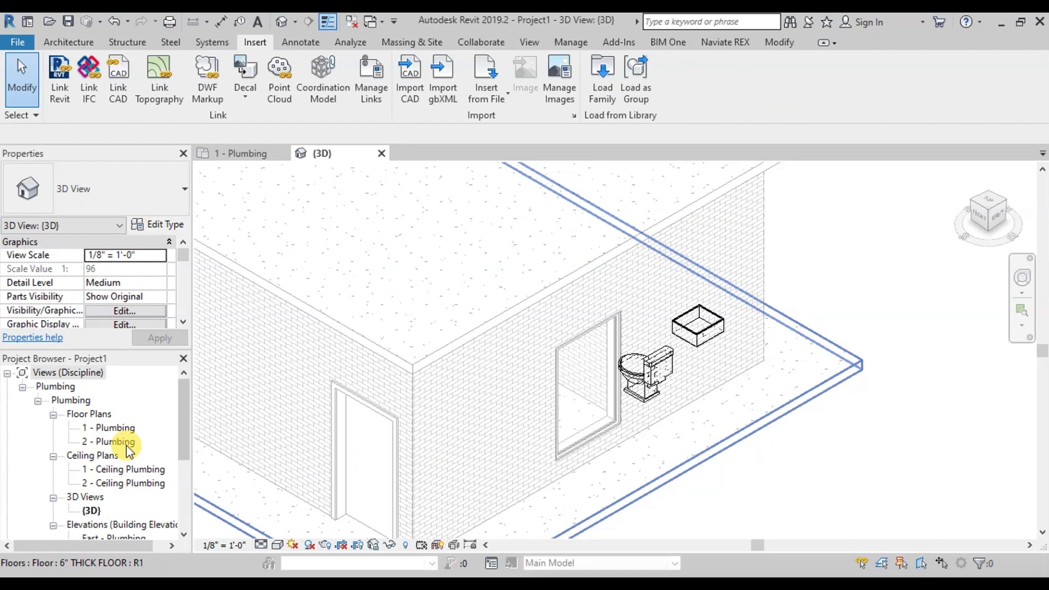
double_click(106, 426)
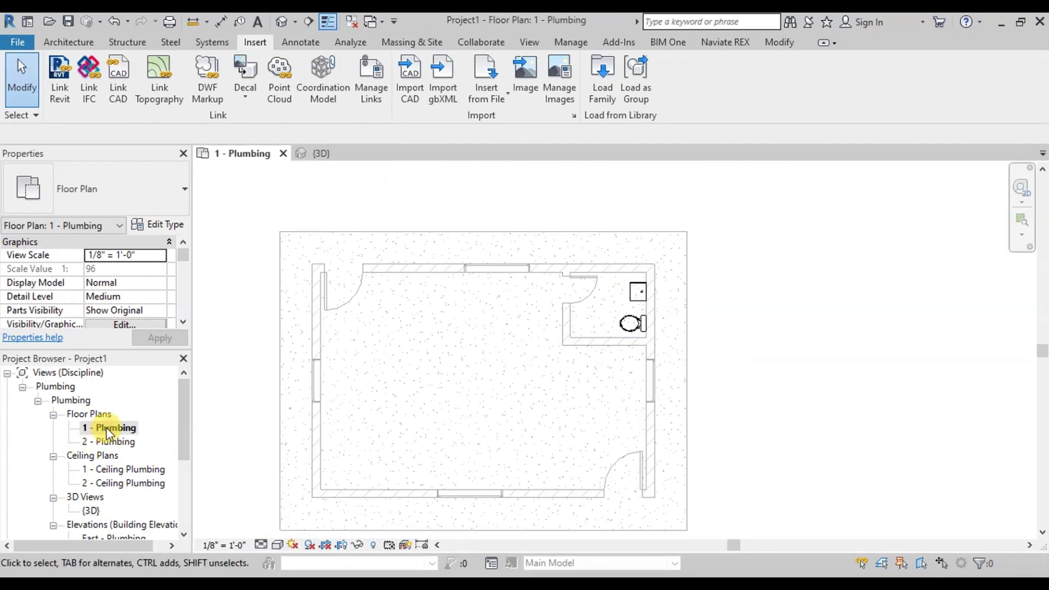
In the East - Plumbing elevation, align Level 2 from 10'-0" onto Mechanical 4 at 12'-0"
scroll(106, 427, down, 3)
double_click(117, 469)
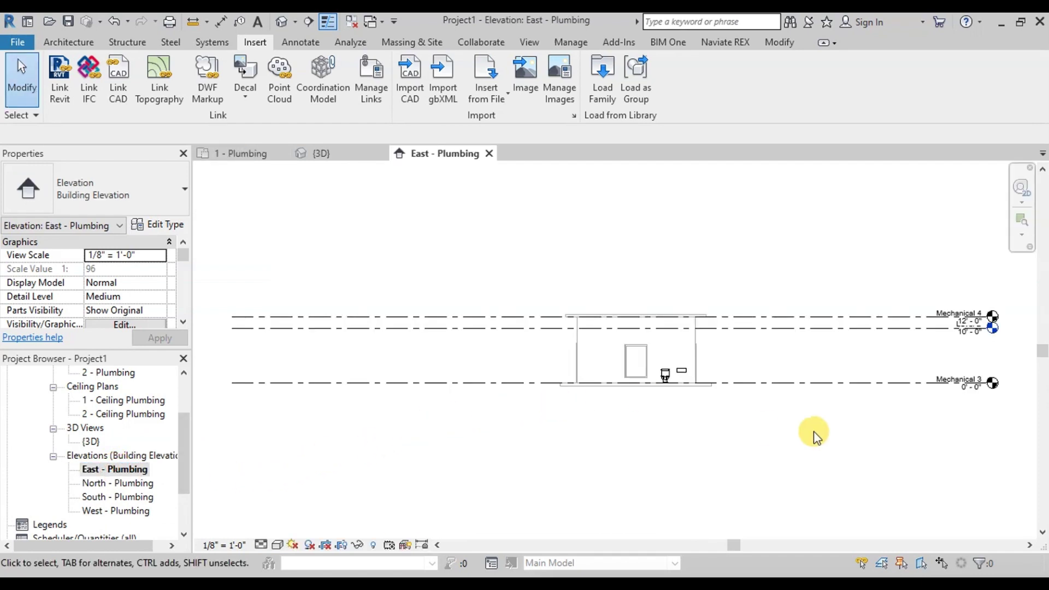
scroll(993, 304, up, 3)
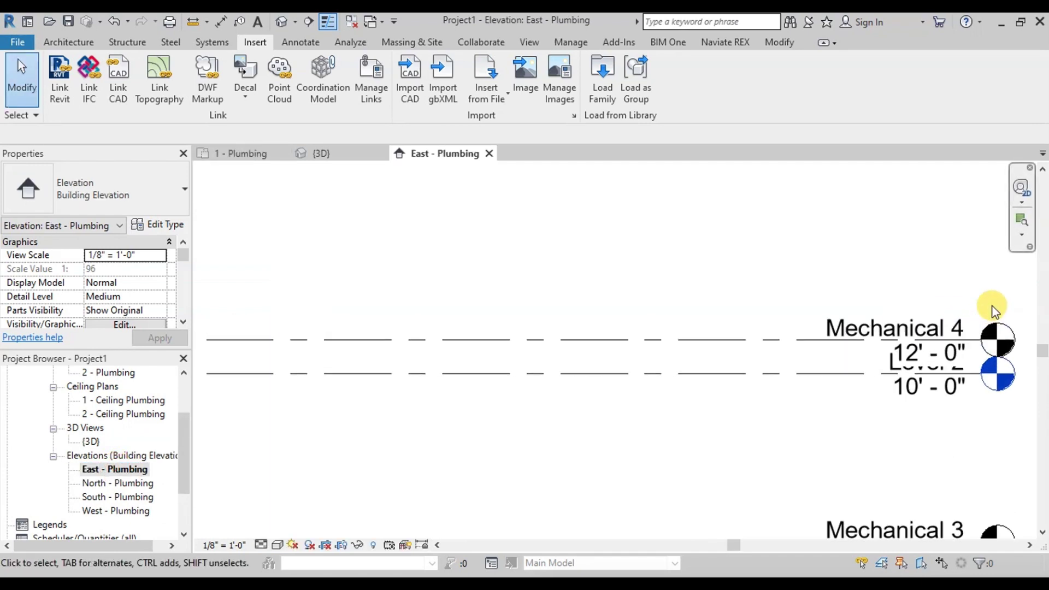
click(776, 377)
scroll(705, 363, down, 2)
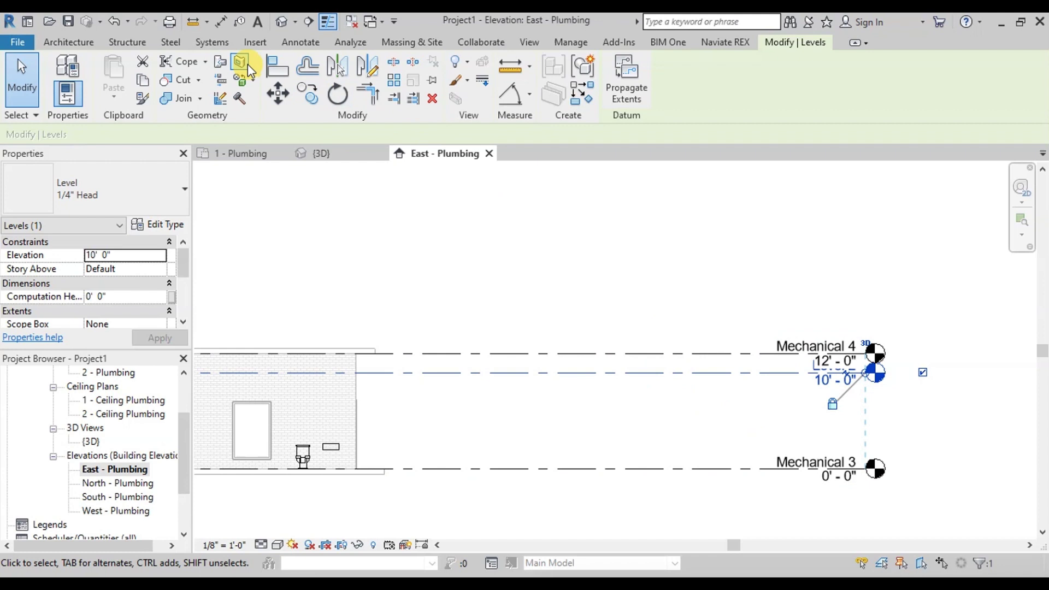
click(272, 64)
click(563, 353)
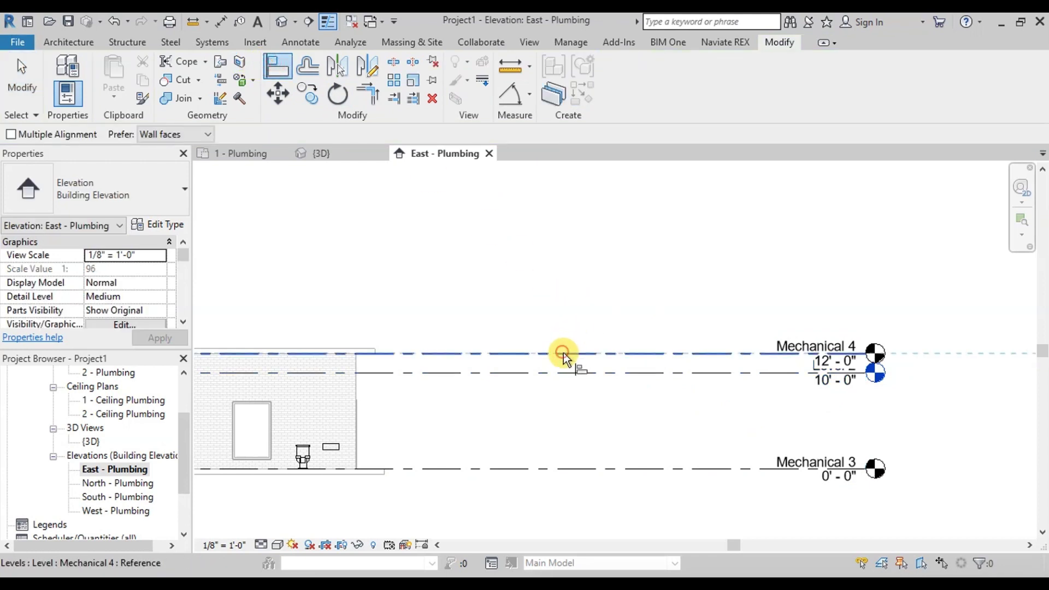
click(580, 373)
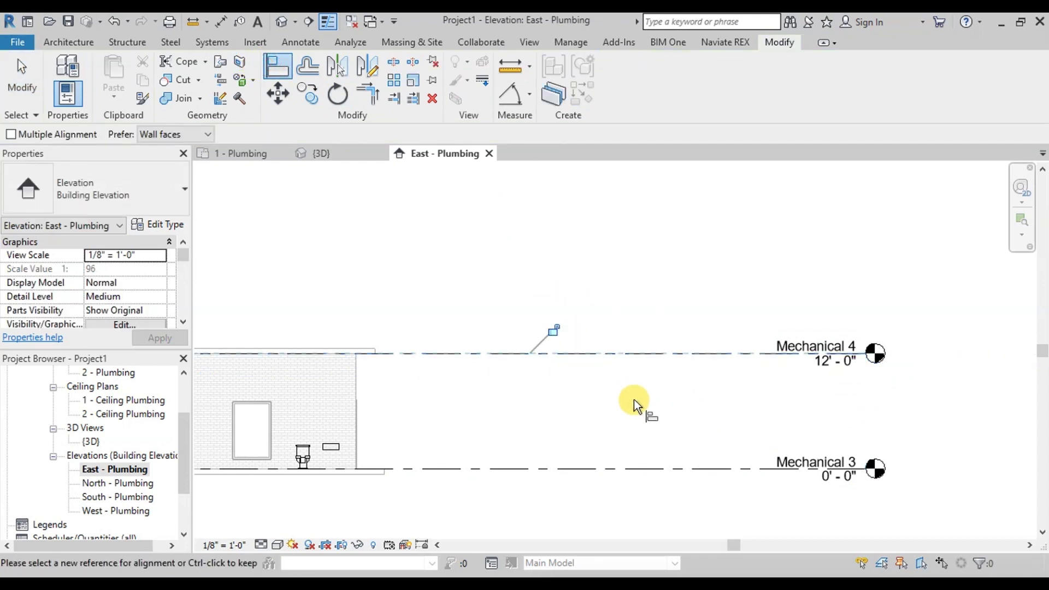
scroll(735, 401, down, 3)
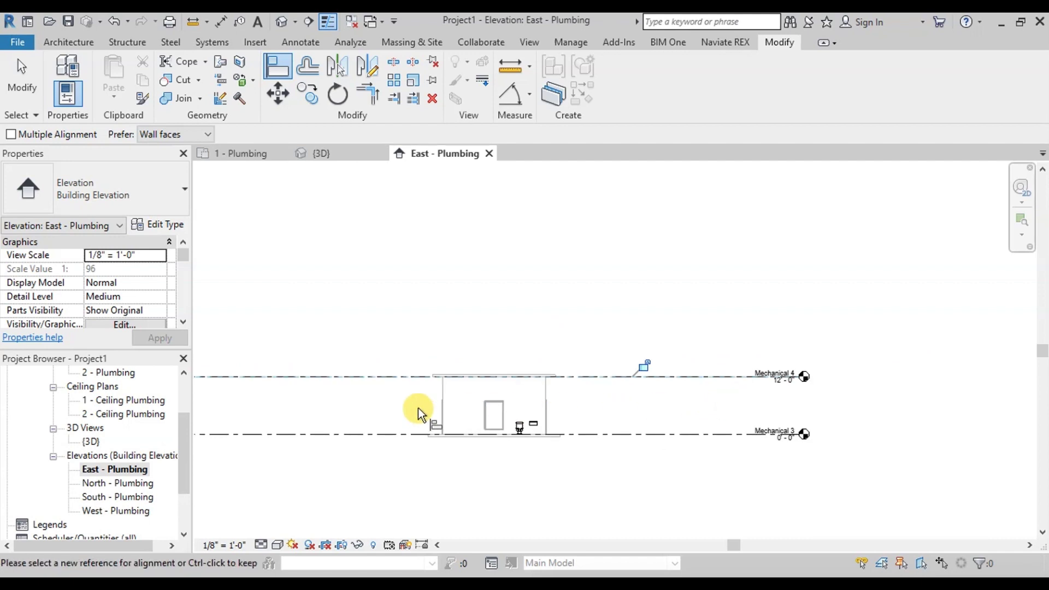
scroll(404, 398, up, 3)
click(31, 93)
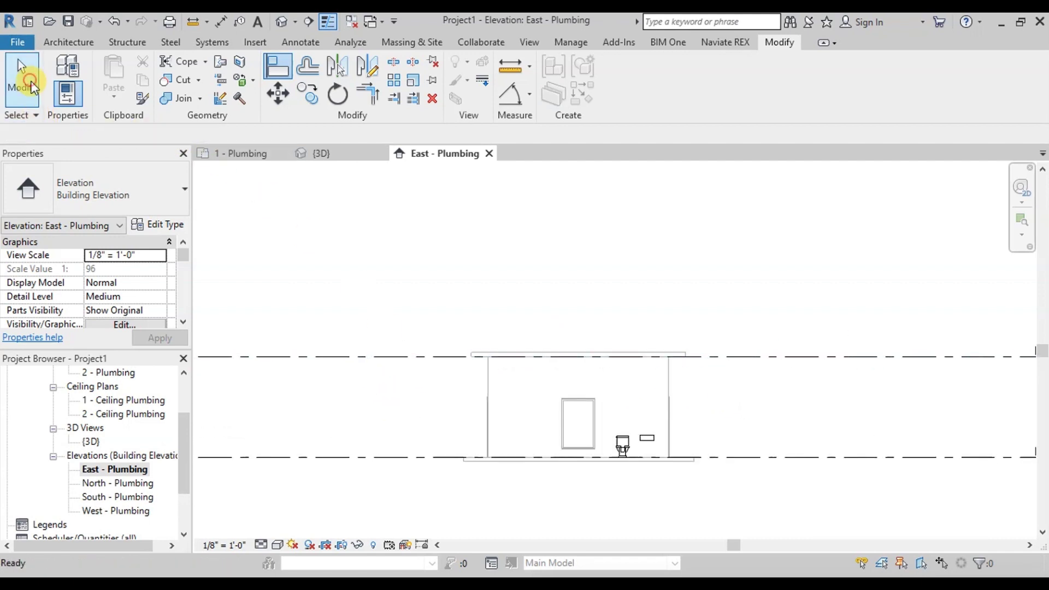
click(216, 459)
Open the 1 - Plumbing floor plan and zoom in on the bathroom
scroll(143, 425, up, 2)
scroll(143, 425, up, 1)
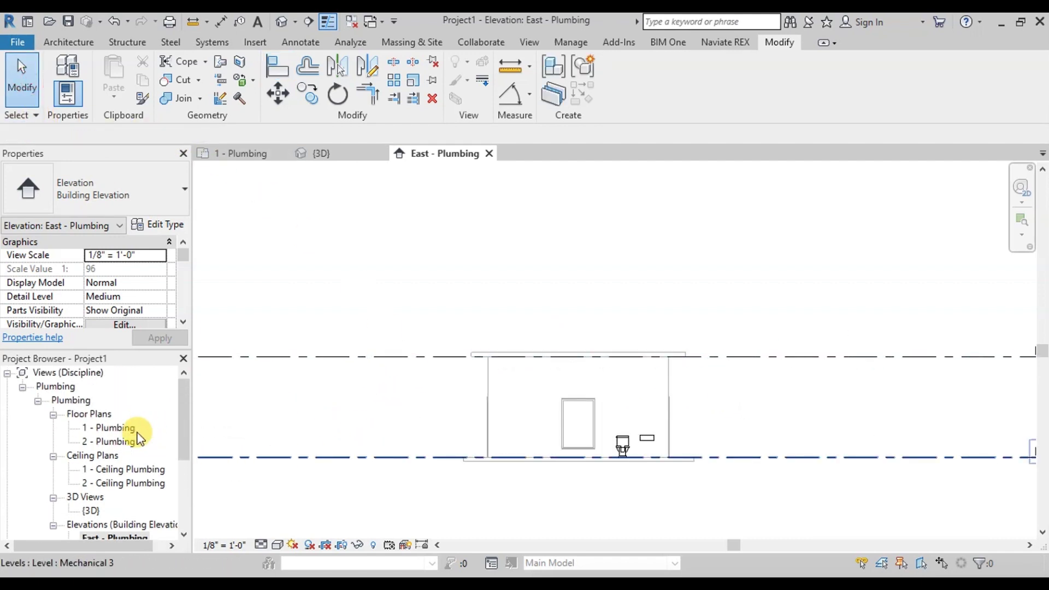
double_click(114, 429)
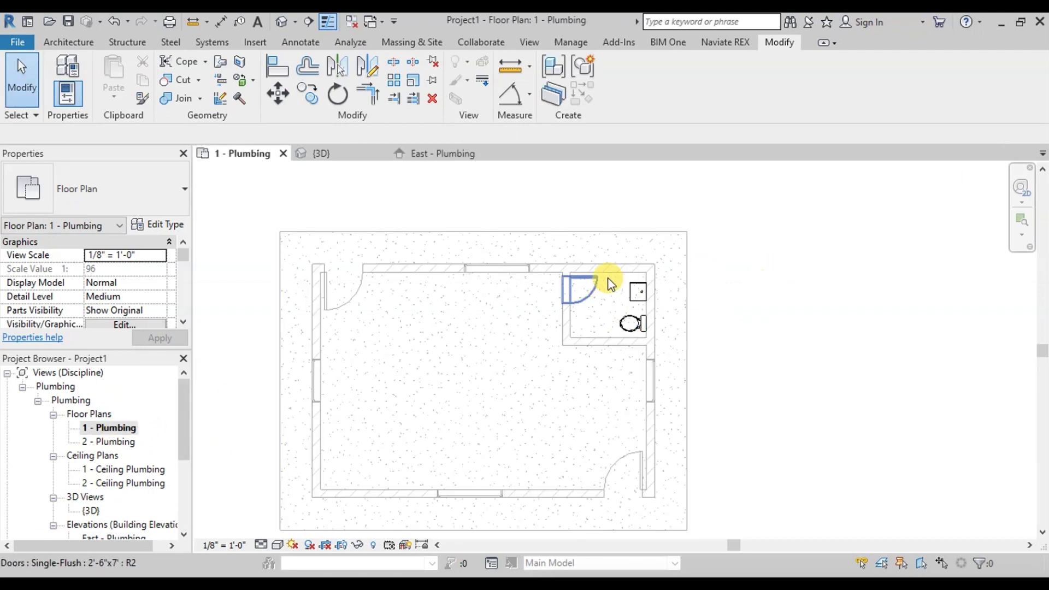
scroll(636, 301, up, 4)
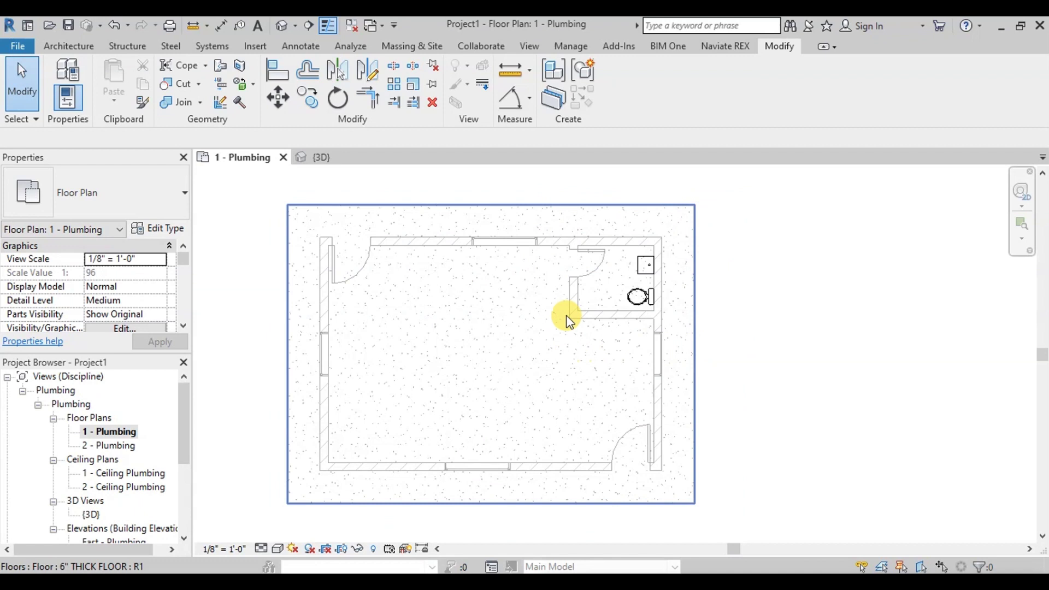
scroll(651, 251, up, 1)
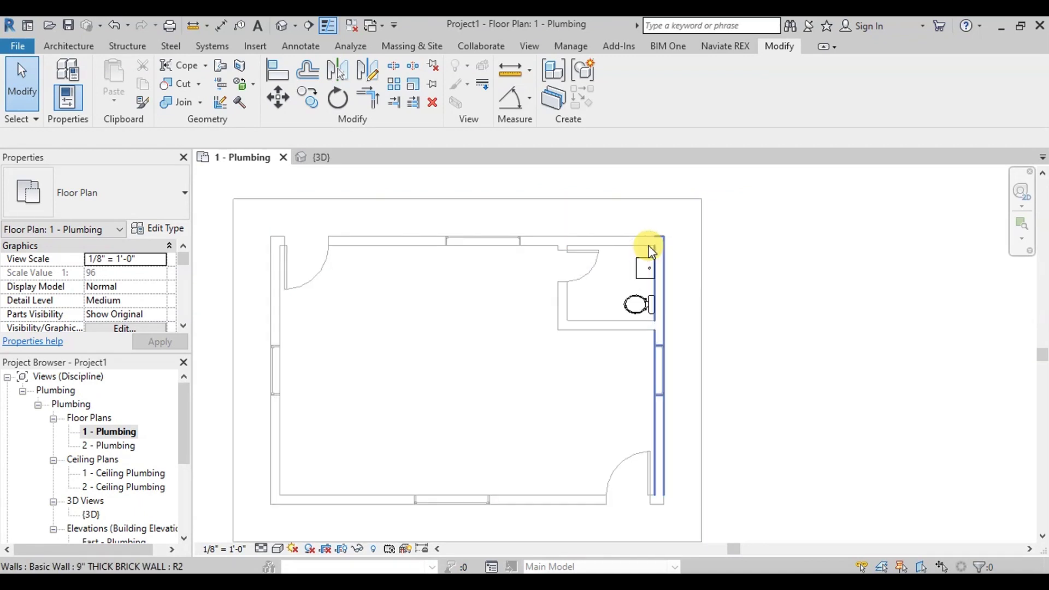
scroll(656, 322, up, 3)
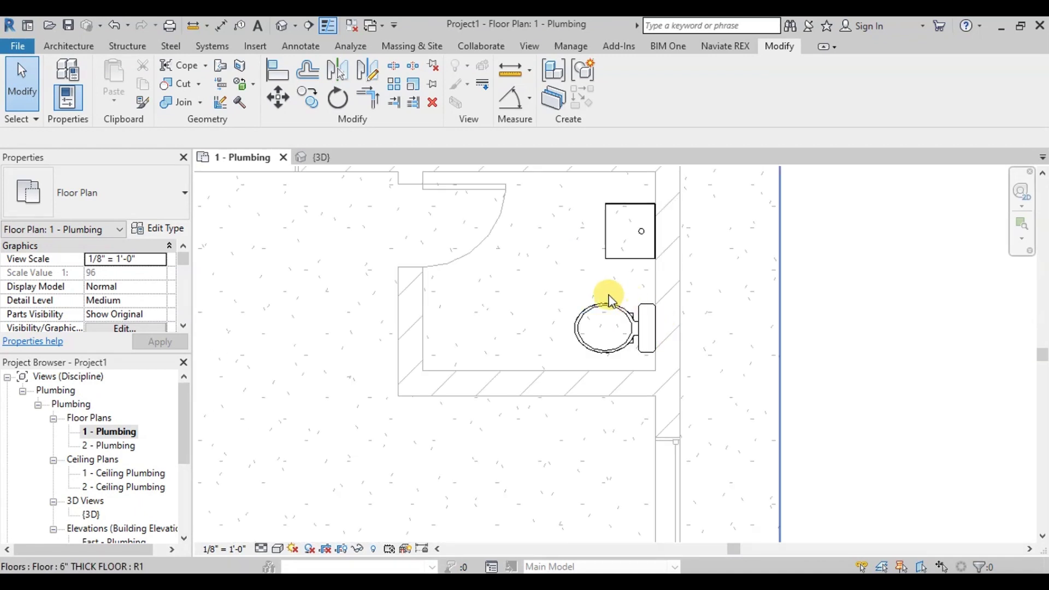
Draw a 1/2" PVC - DWV pipe from the toilet's connector up to the top wall
click(600, 304)
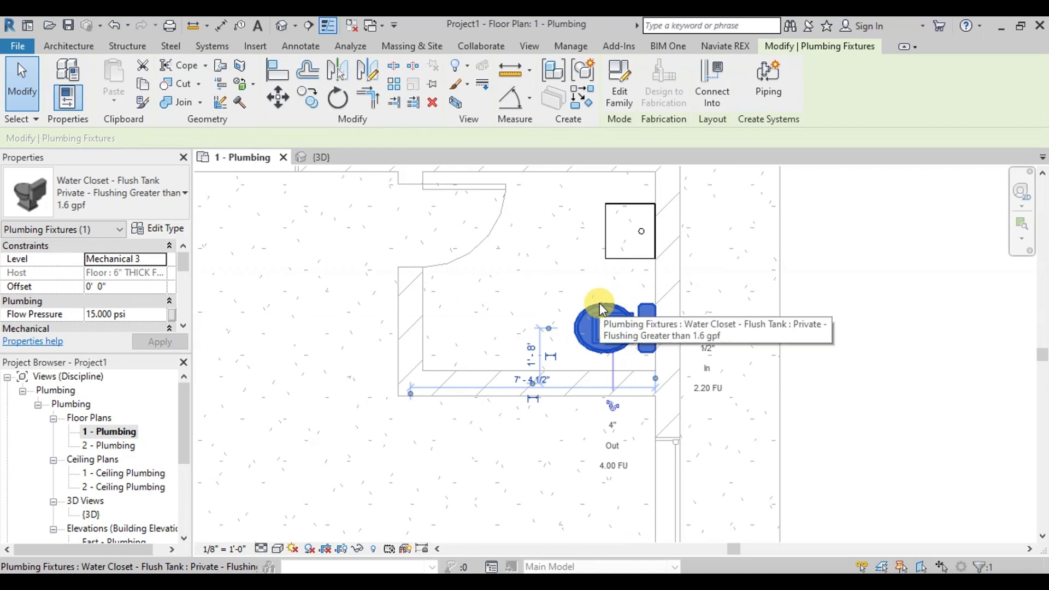
scroll(709, 335, up, 3)
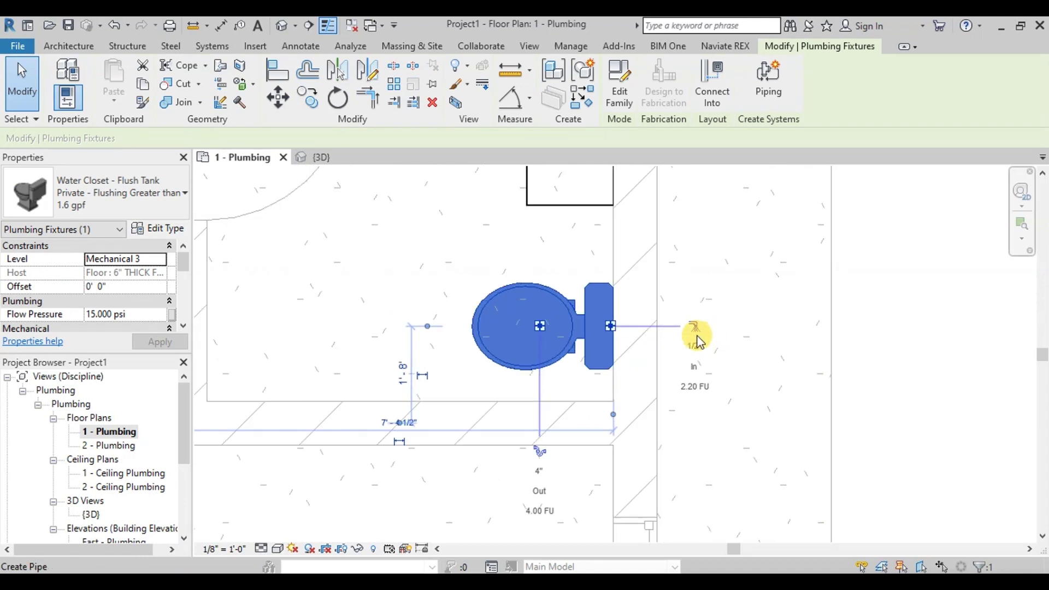
click(693, 326)
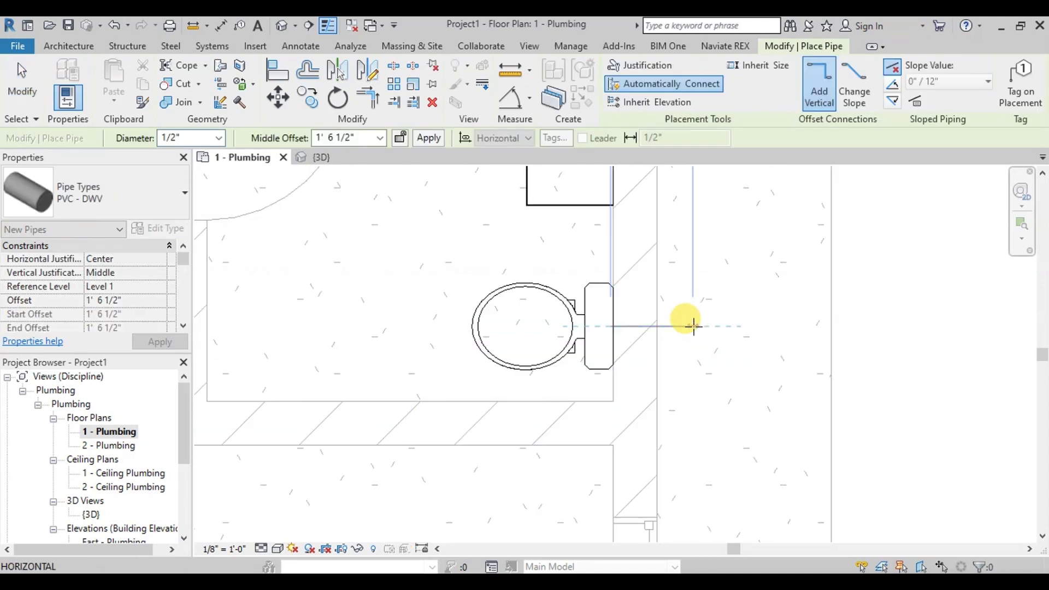
scroll(639, 326, down, 1)
scroll(640, 327, down, 4)
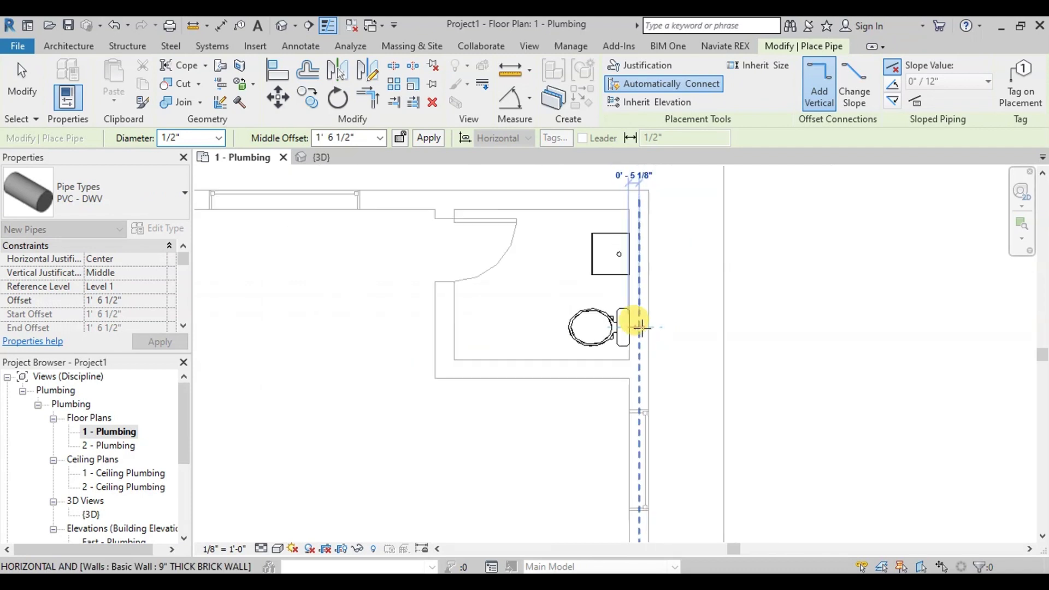
scroll(630, 256, up, 2)
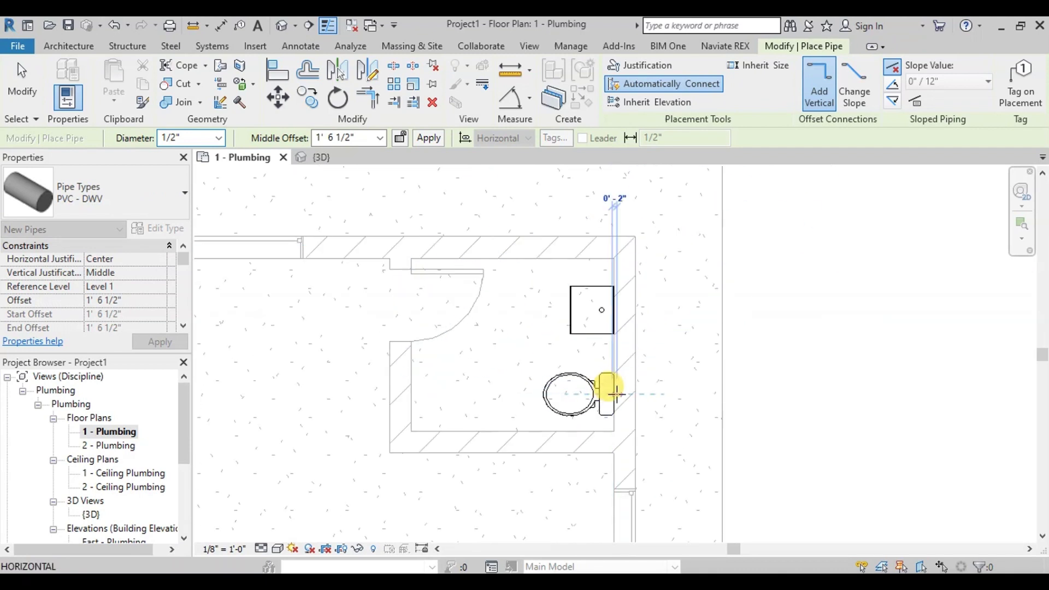
click(619, 393)
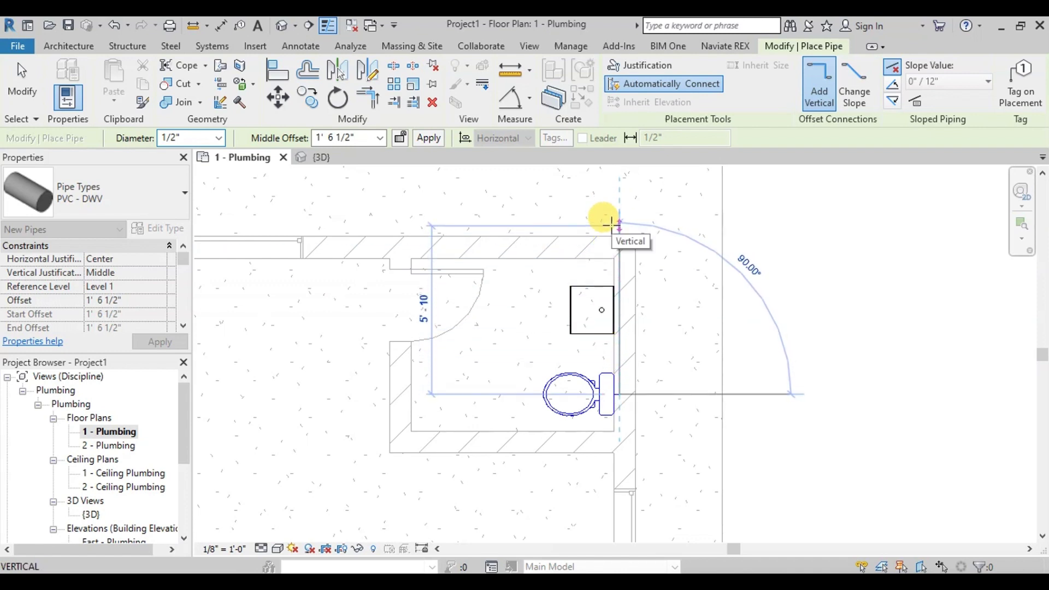
click(611, 224)
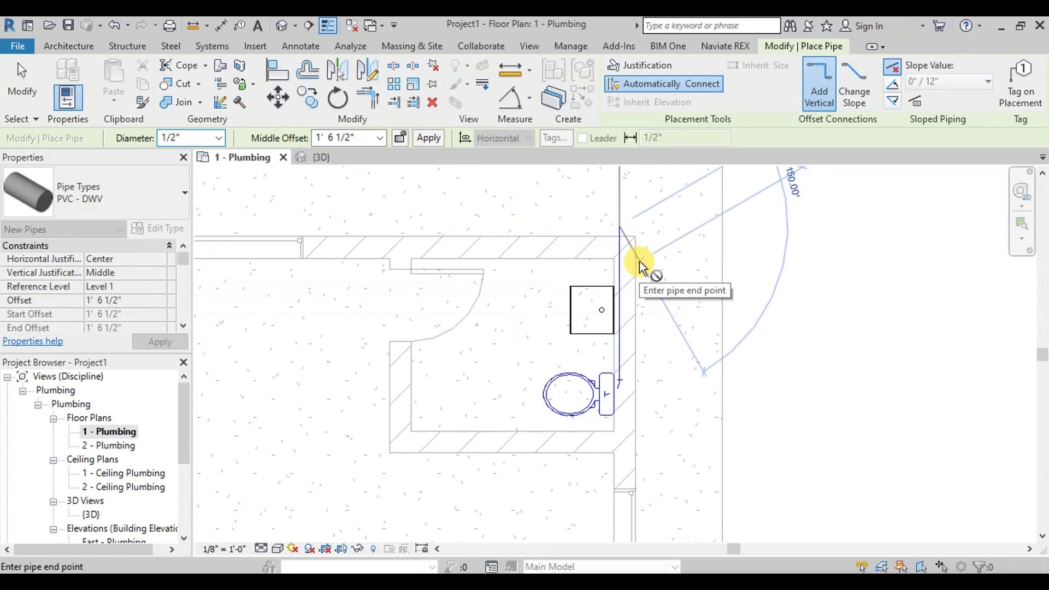
key(Escape)
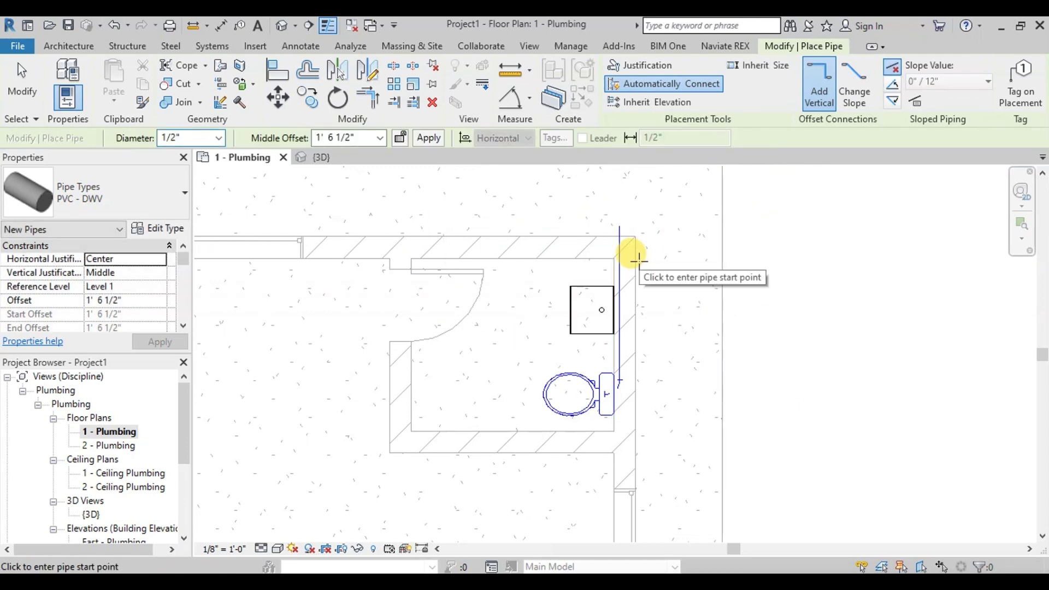
Show the 3D view at Fine detail level
click(330, 161)
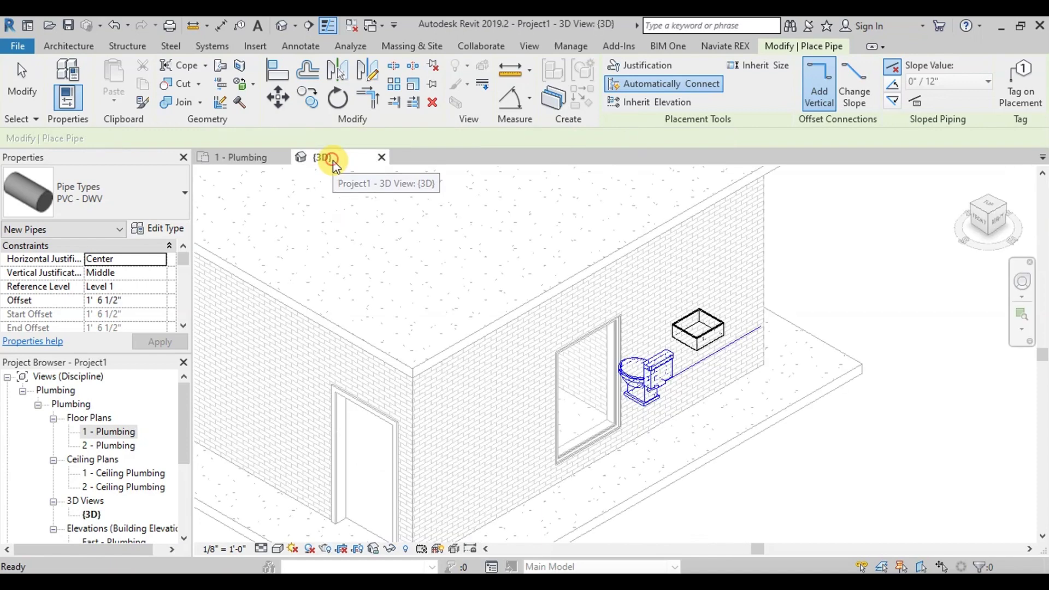
scroll(740, 368, up, 8)
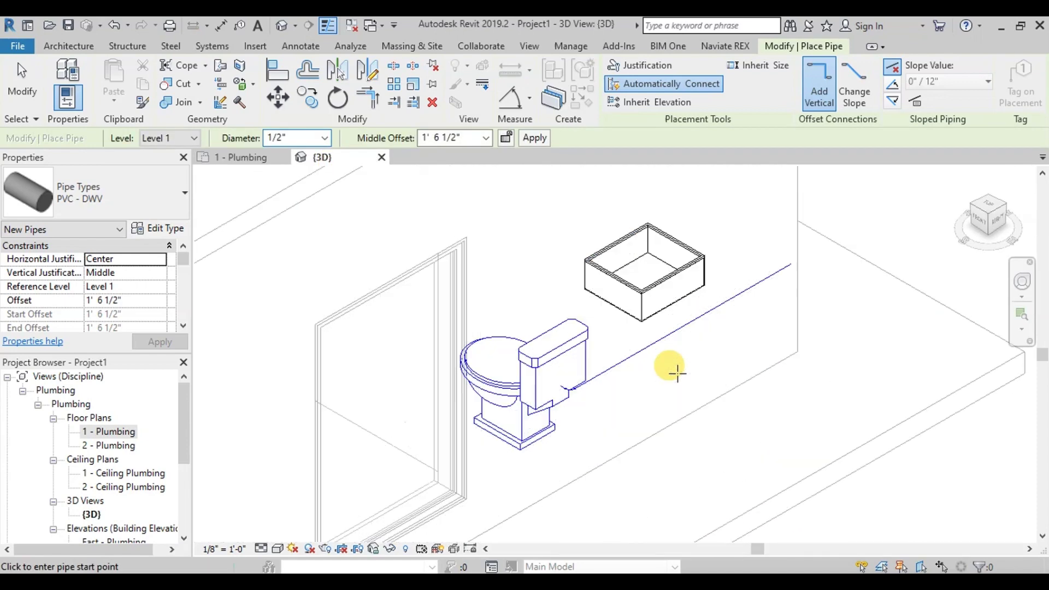
key(Escape)
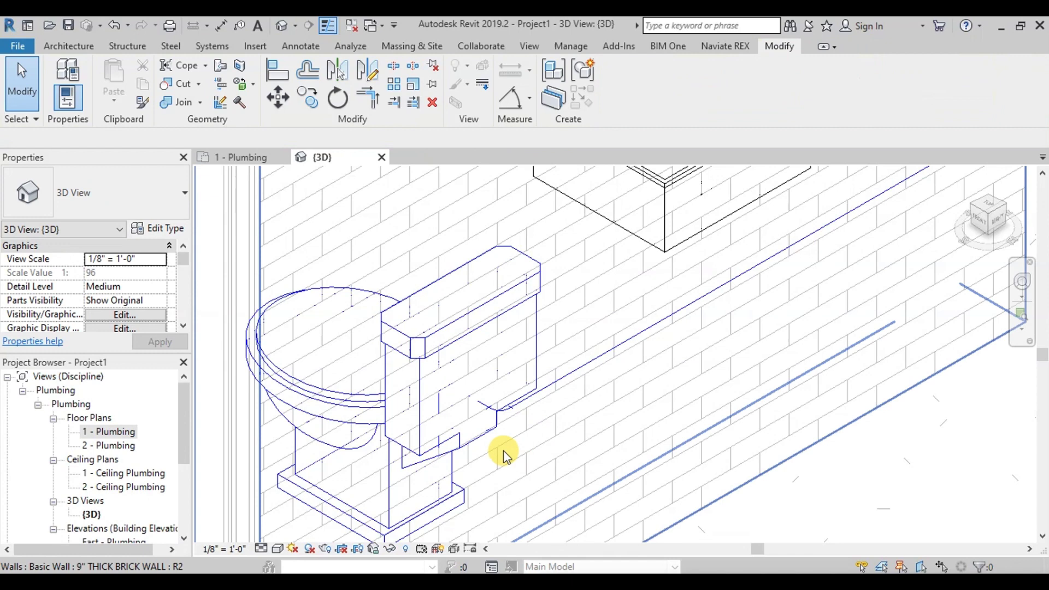
scroll(503, 450, down, 5)
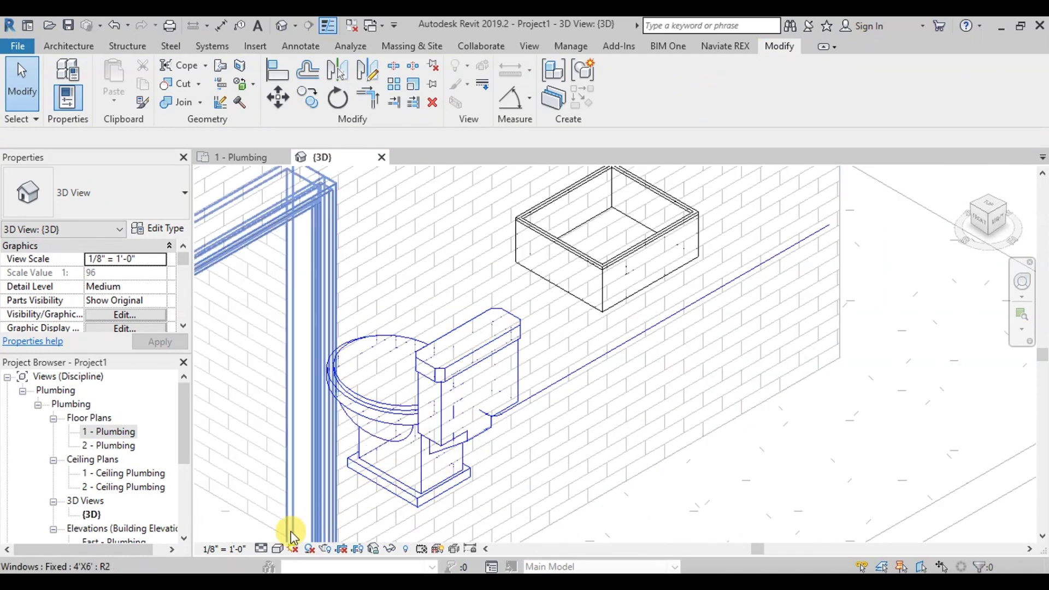
click(264, 549)
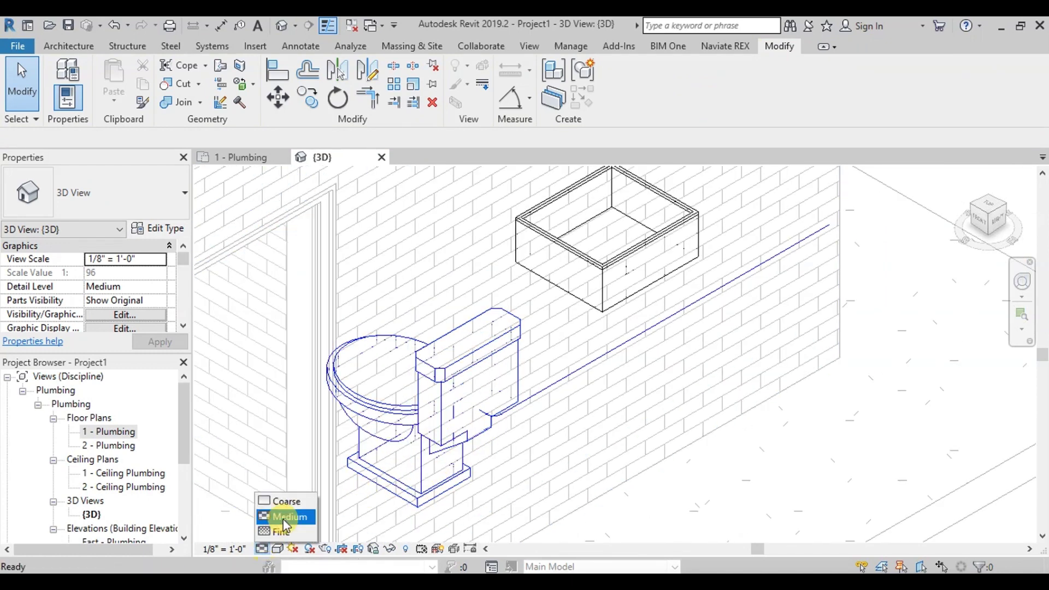
click(285, 537)
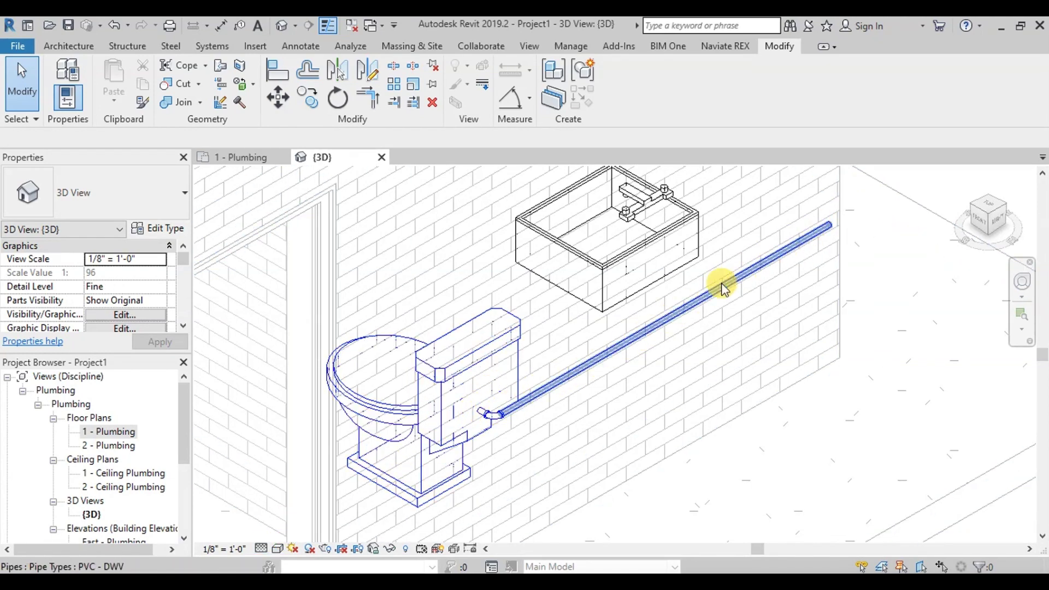
Connect the pipe's end to the toilet's supply fitting and verify the connection
click(712, 298)
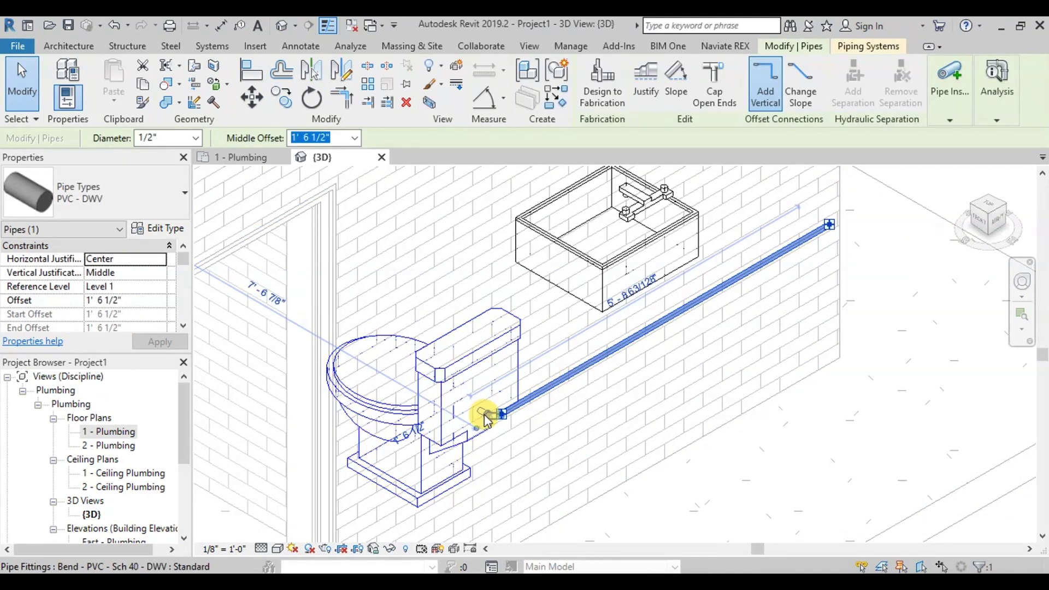
drag(485, 414, 489, 419)
key(Escape)
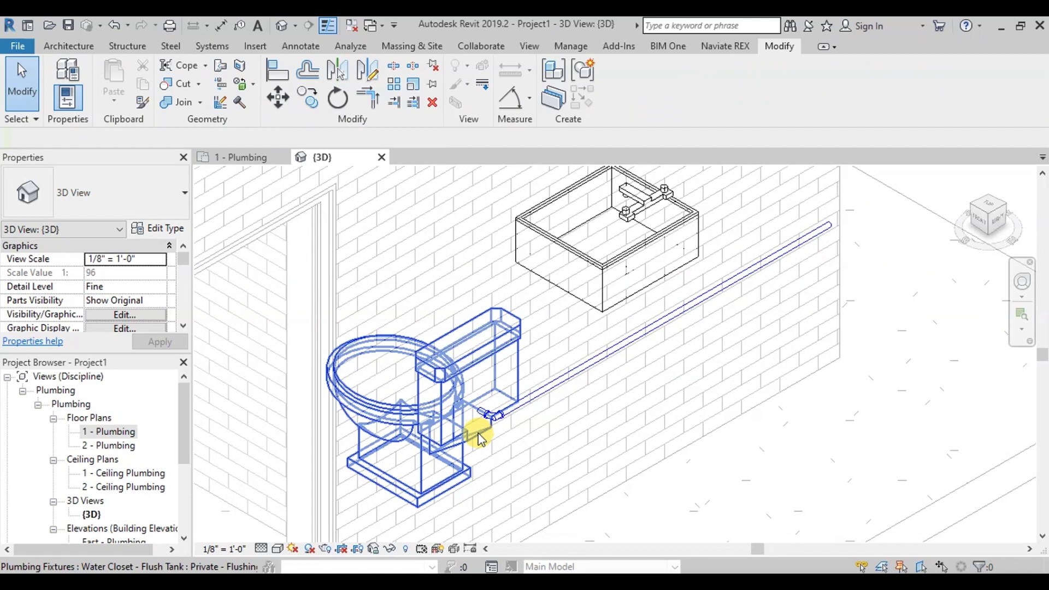
click(476, 408)
key(Escape)
click(438, 421)
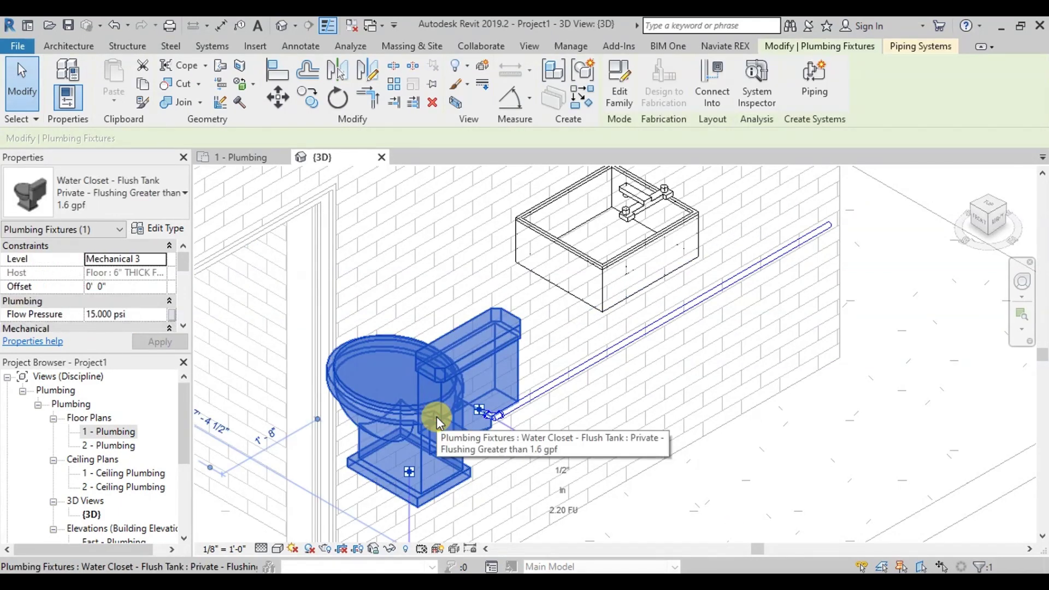
key(Escape)
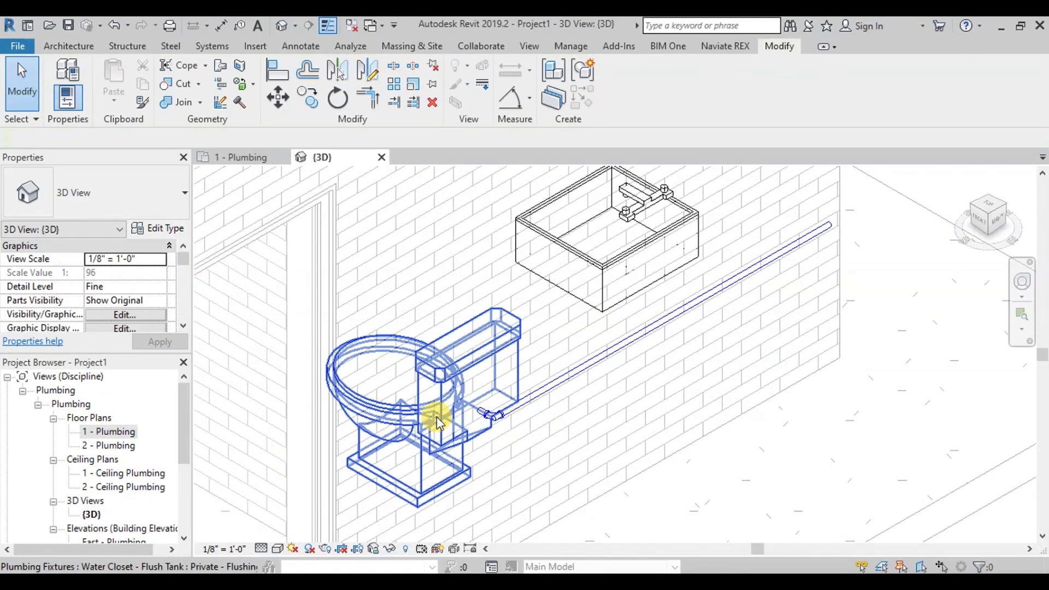
On 1 - Plumbing, draw a 1/2" pipe from the sink's lower inlet to the wall cold-water line
click(257, 157)
scroll(602, 291, up, 4)
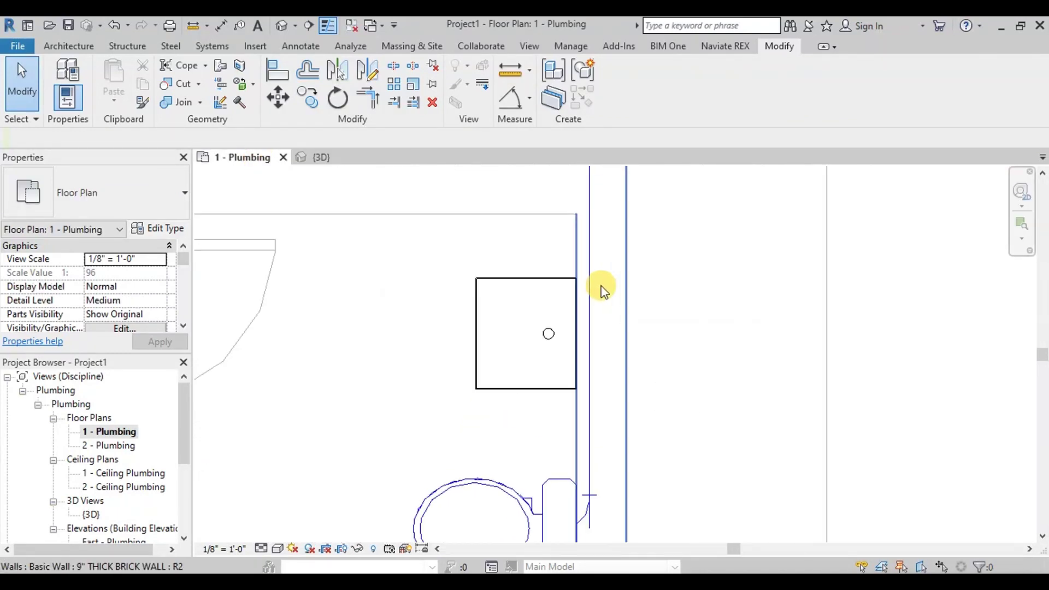
scroll(602, 290, up, 1)
click(513, 277)
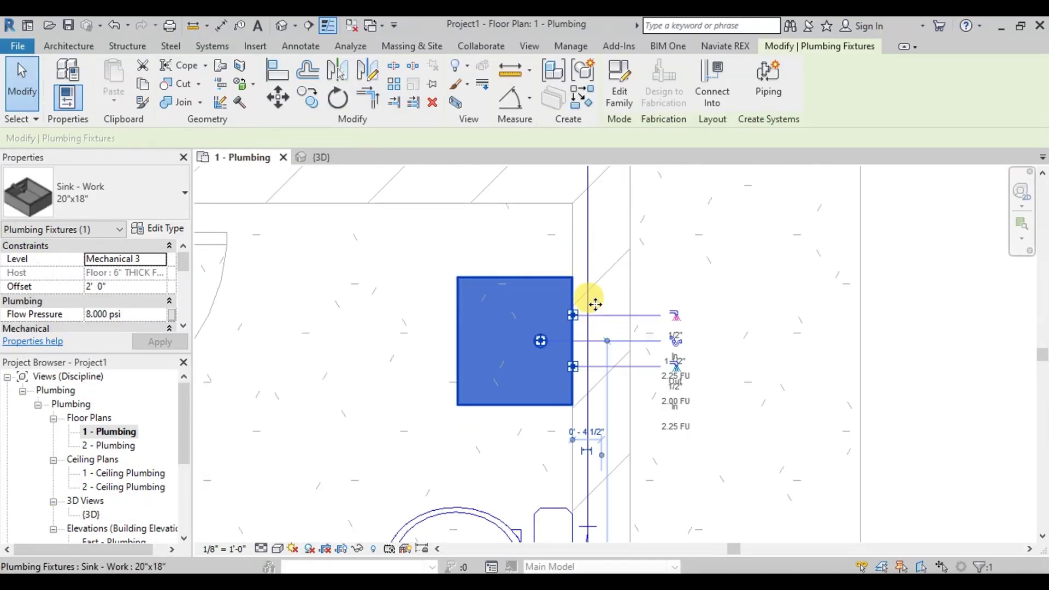
scroll(654, 347, up, 2)
scroll(653, 346, up, 3)
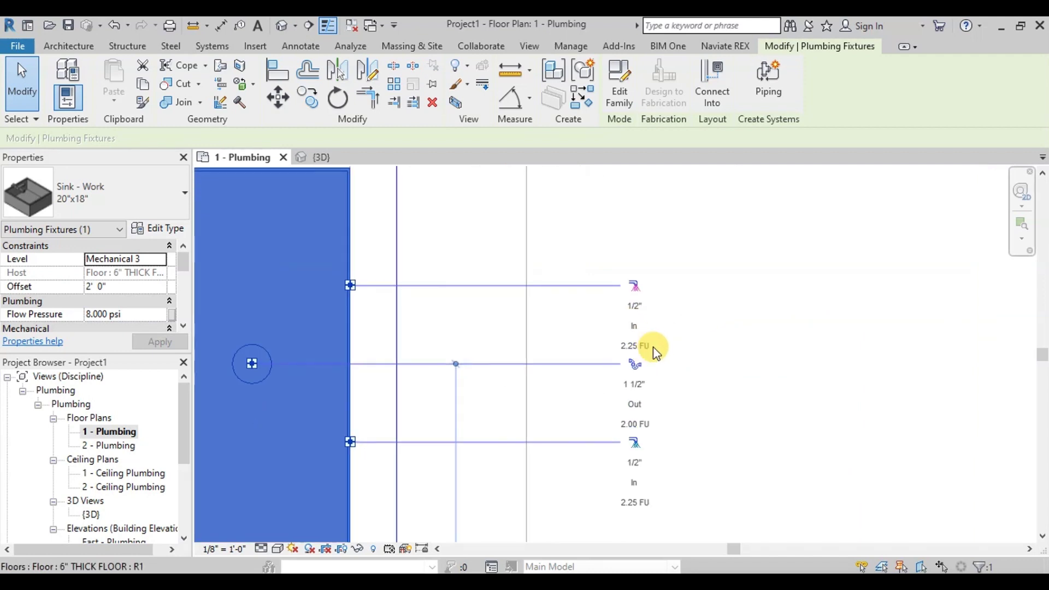
click(634, 438)
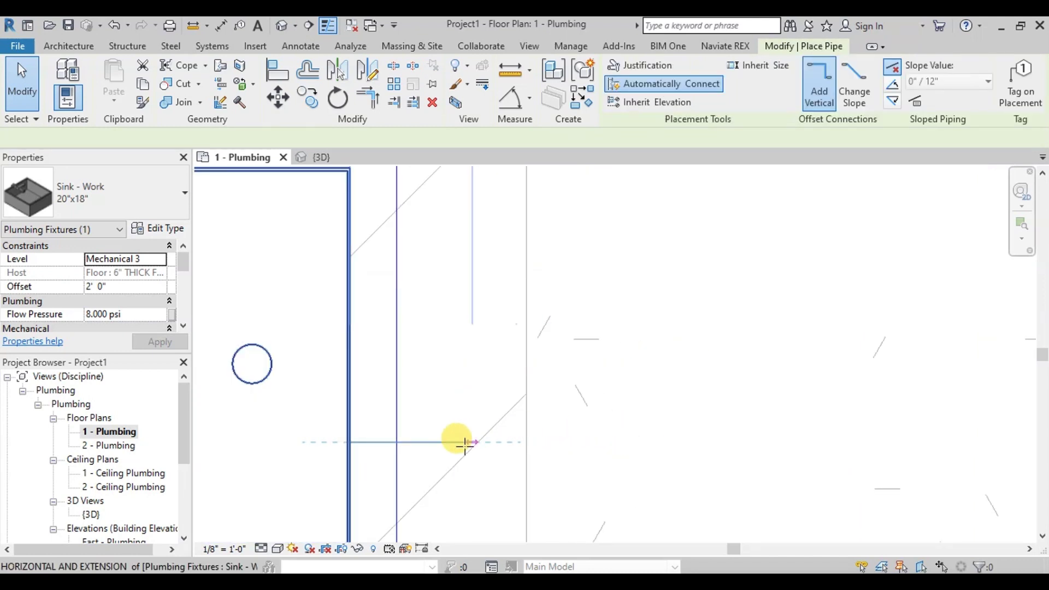
click(397, 444)
scroll(476, 399, down, 5)
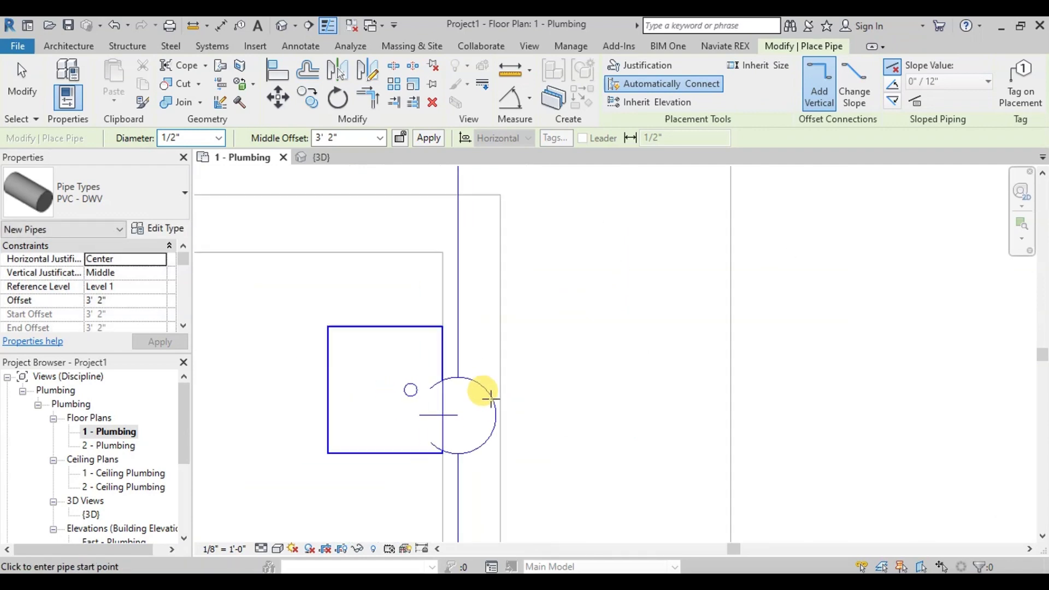
key(Escape)
key(Escape)
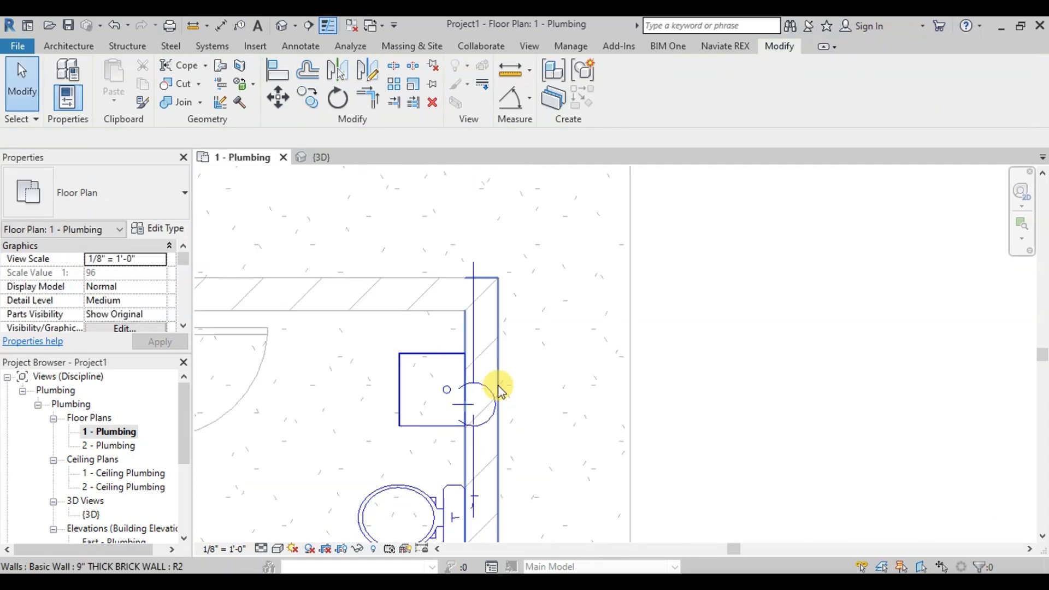
Zoom around the 3D view to check the sink pipe's tee into the wall line
click(348, 161)
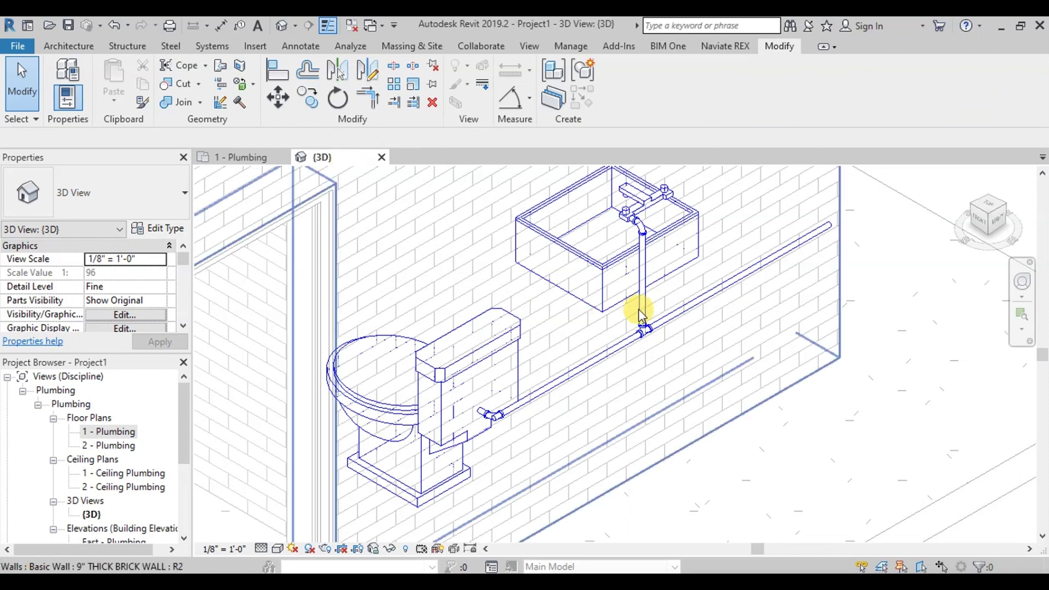
scroll(765, 222, up, 2)
scroll(510, 235, up, 2)
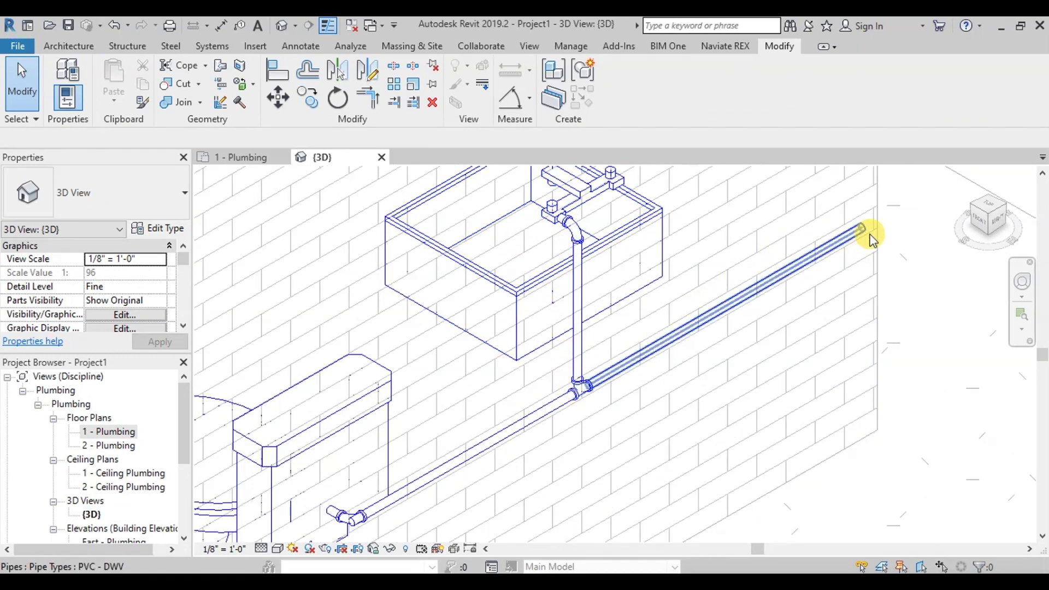
scroll(621, 461, down, 5)
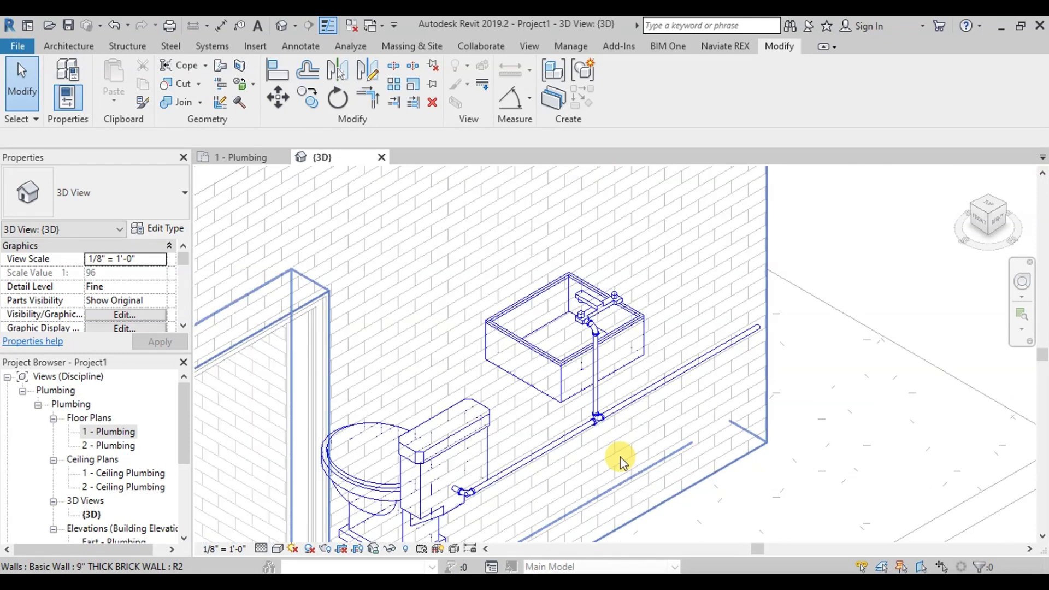
Draw a 1/2" hot-water pipe from the sink's upper inlet out past the top wall
click(245, 158)
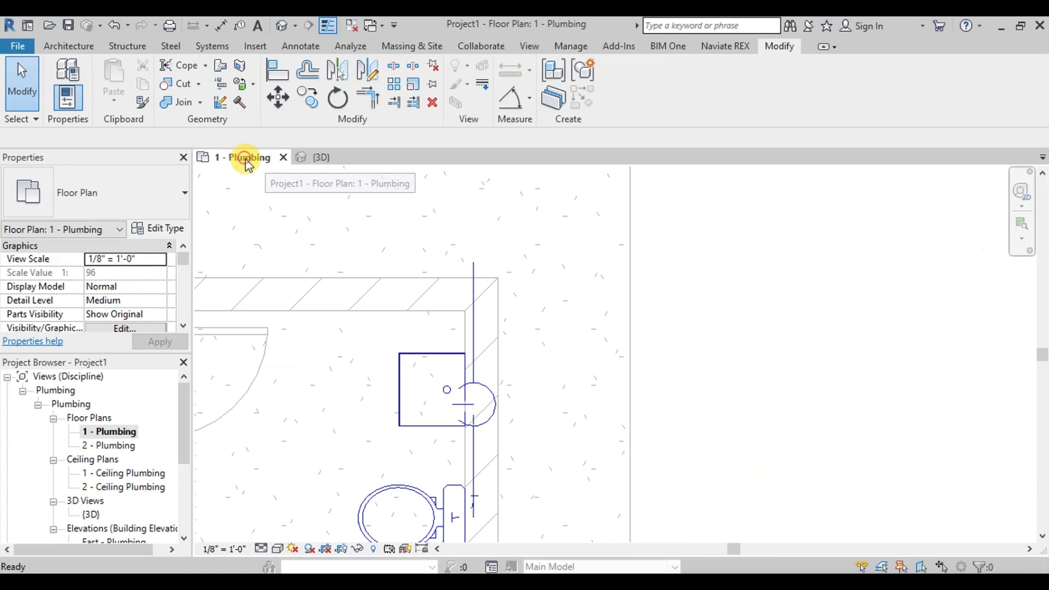
scroll(425, 343, up, 2)
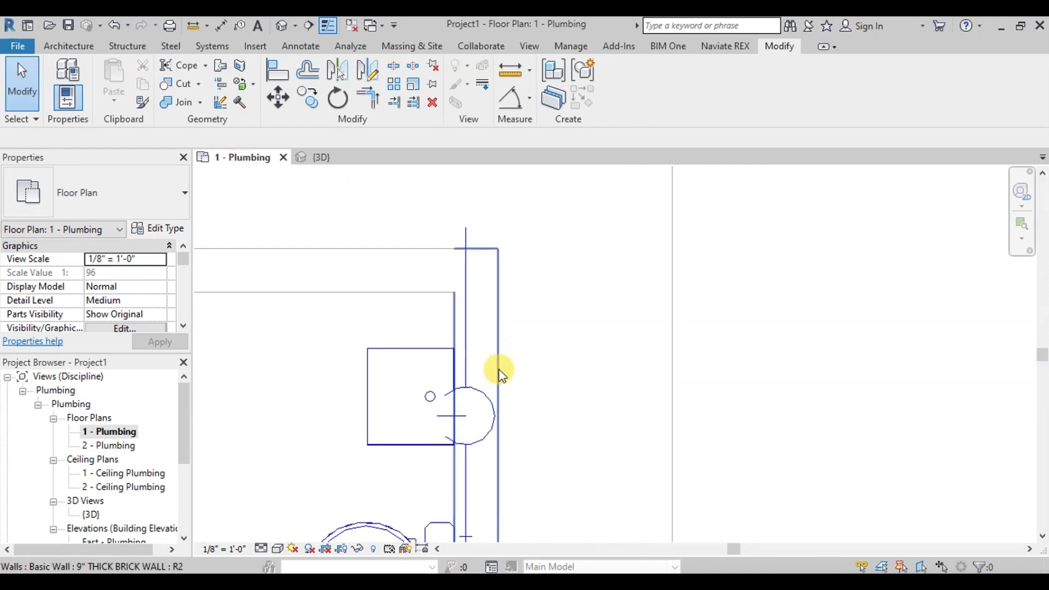
click(425, 352)
scroll(480, 428, up, 4)
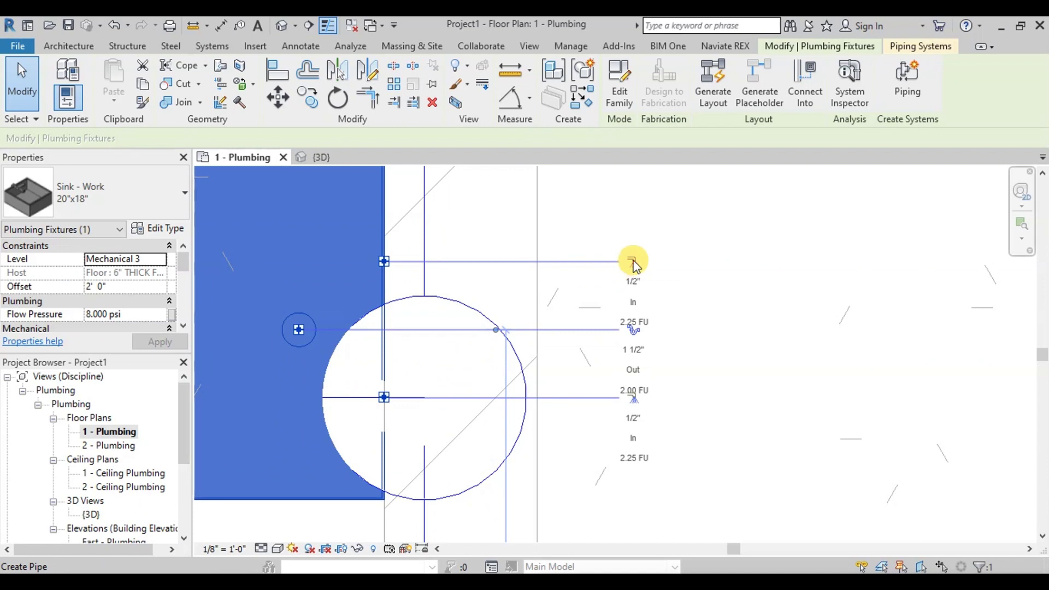
click(633, 261)
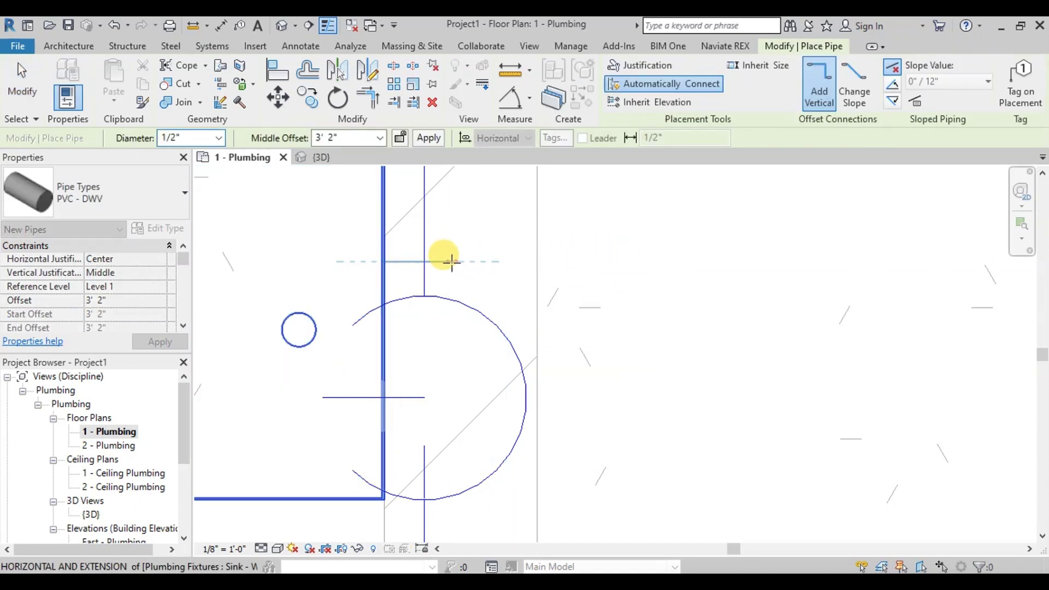
scroll(499, 347, down, 6)
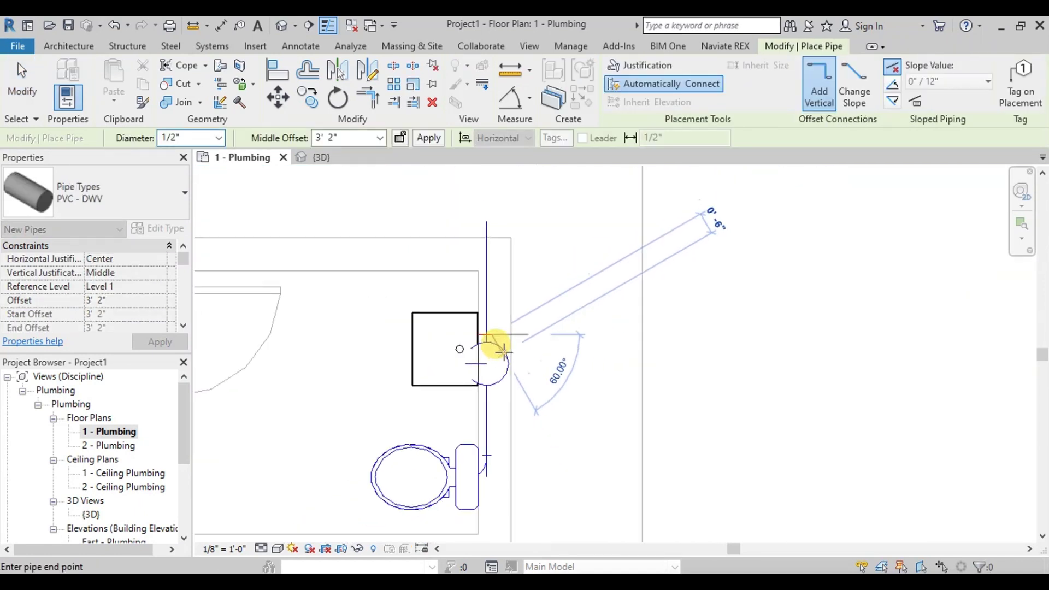
scroll(491, 219, up, 2)
scroll(492, 214, up, 2)
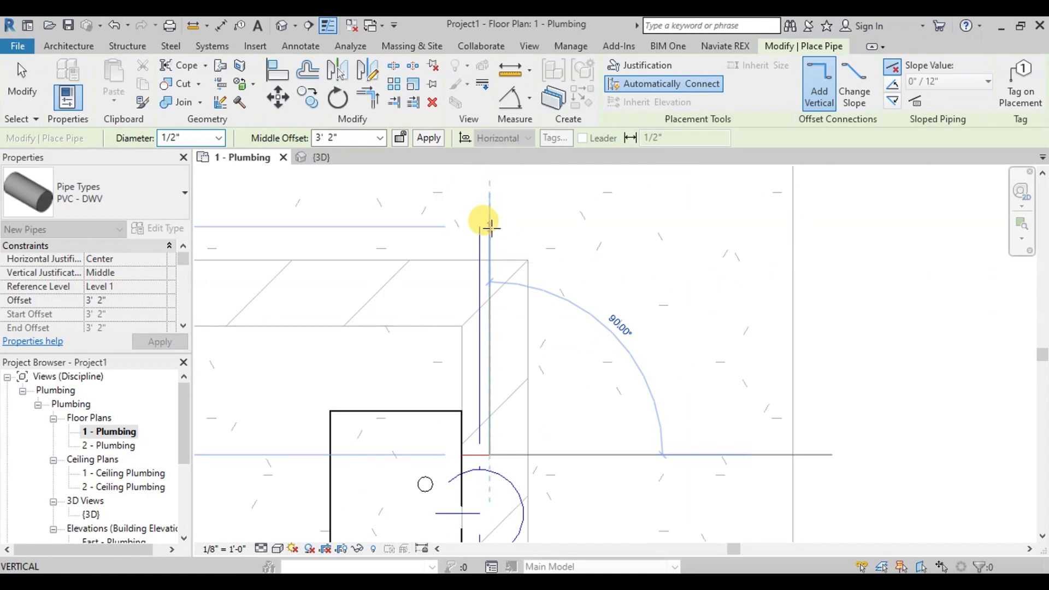
click(491, 228)
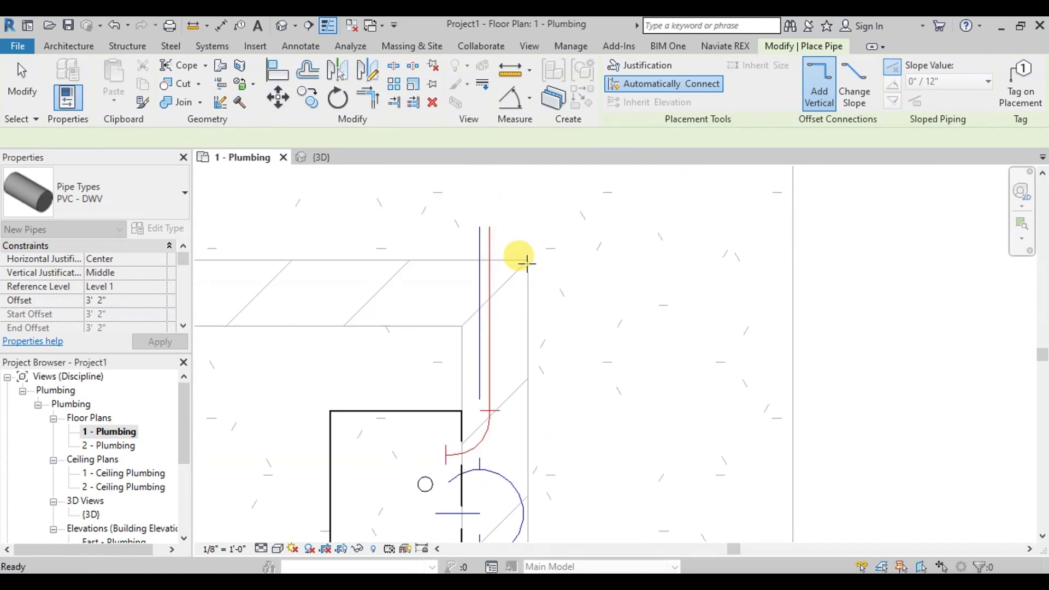
scroll(527, 256, down, 4)
key(Escape)
key(Escape)
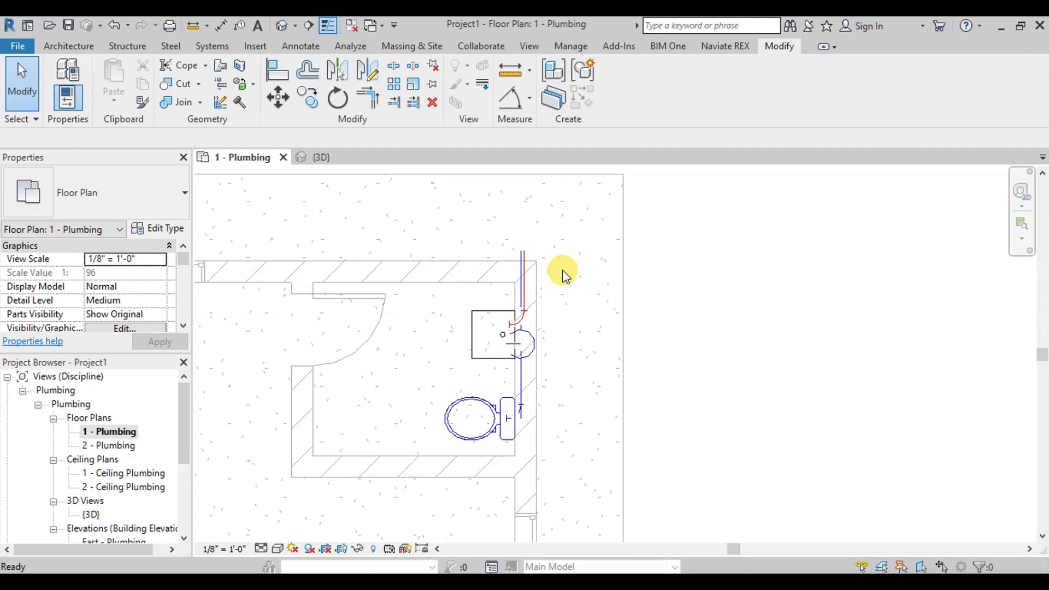
Switch to the 3D view and select the toilet fixture
click(358, 162)
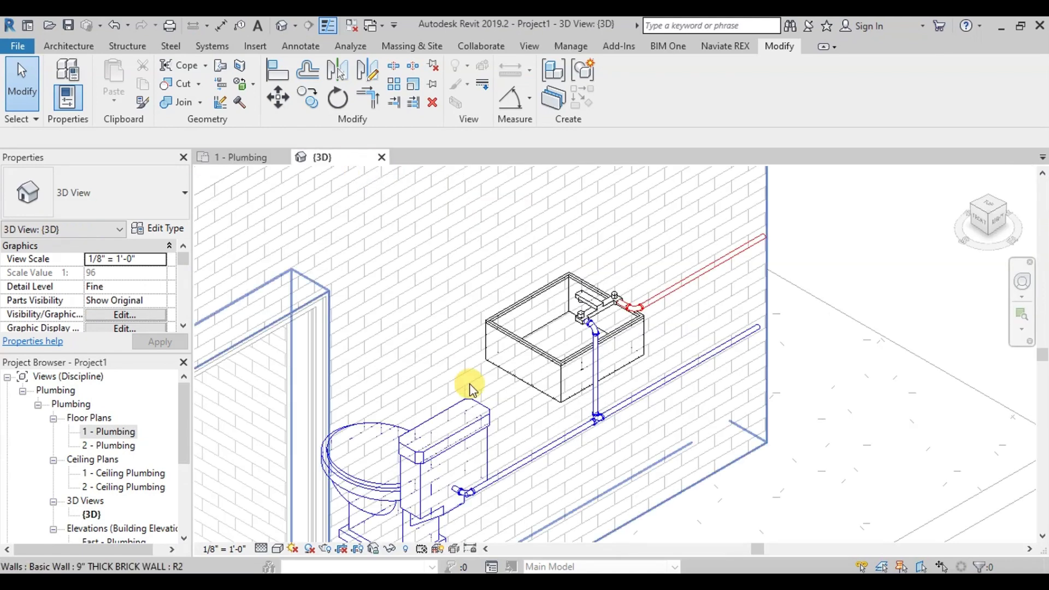
scroll(424, 307, down, 2)
scroll(675, 366, up, 2)
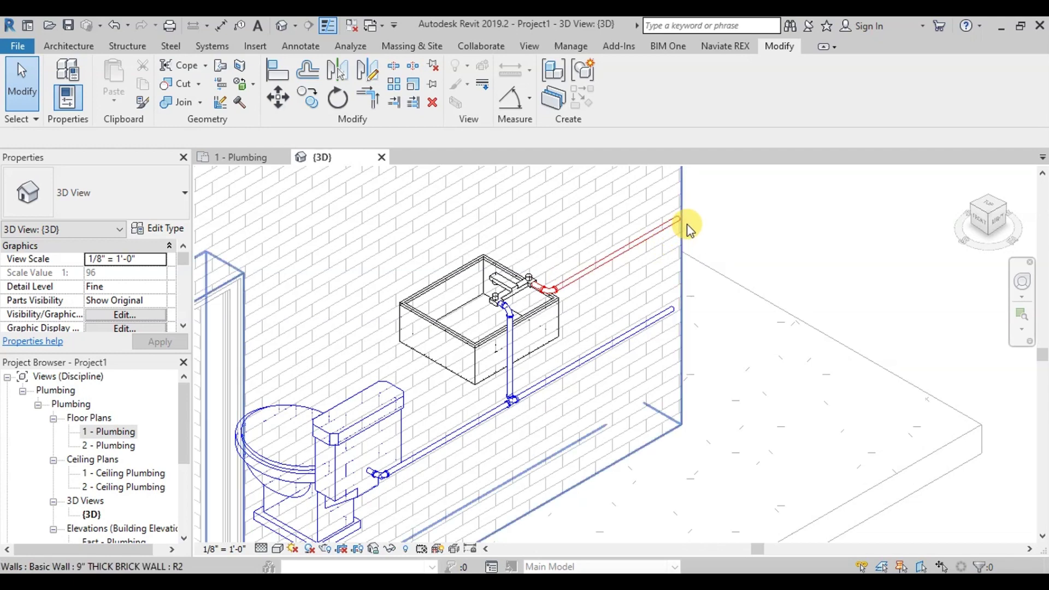
scroll(761, 269, down, 1)
scroll(691, 300, down, 1)
scroll(691, 314, up, 2)
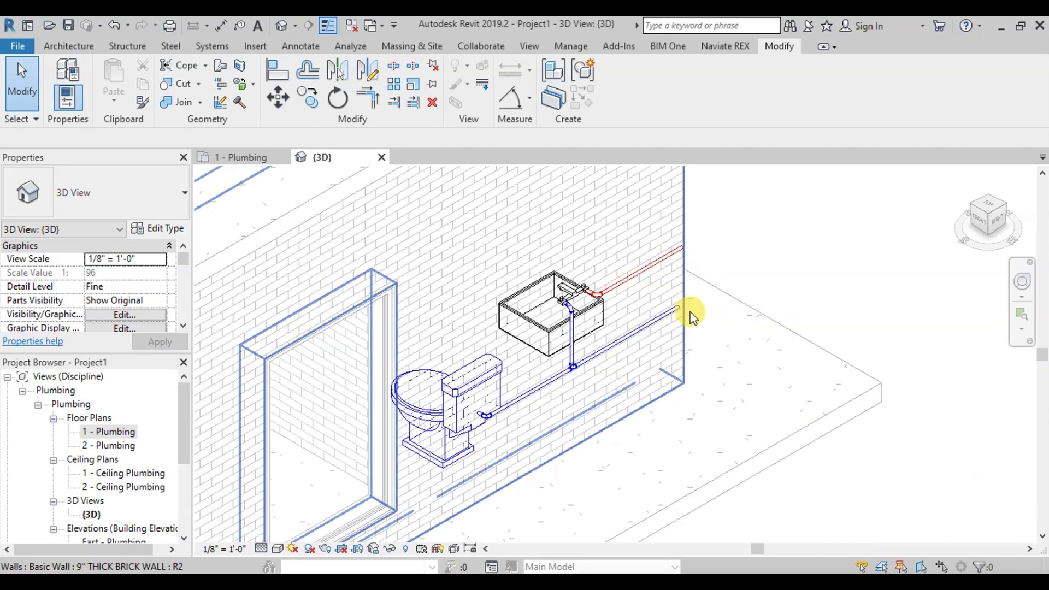
scroll(692, 317, down, 1)
scroll(693, 321, up, 1)
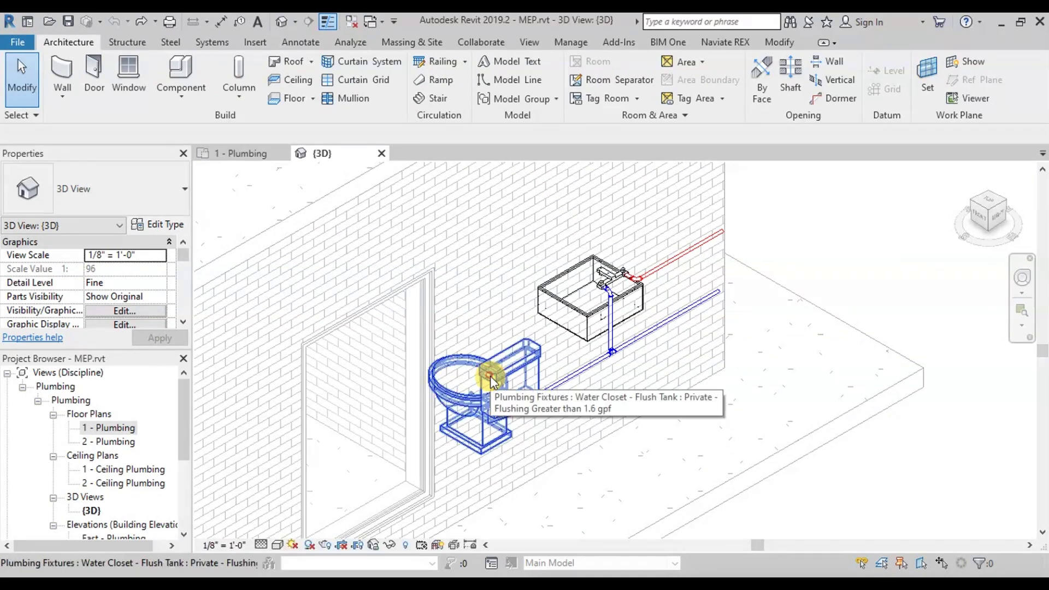
click(491, 380)
scroll(509, 476, down, 2)
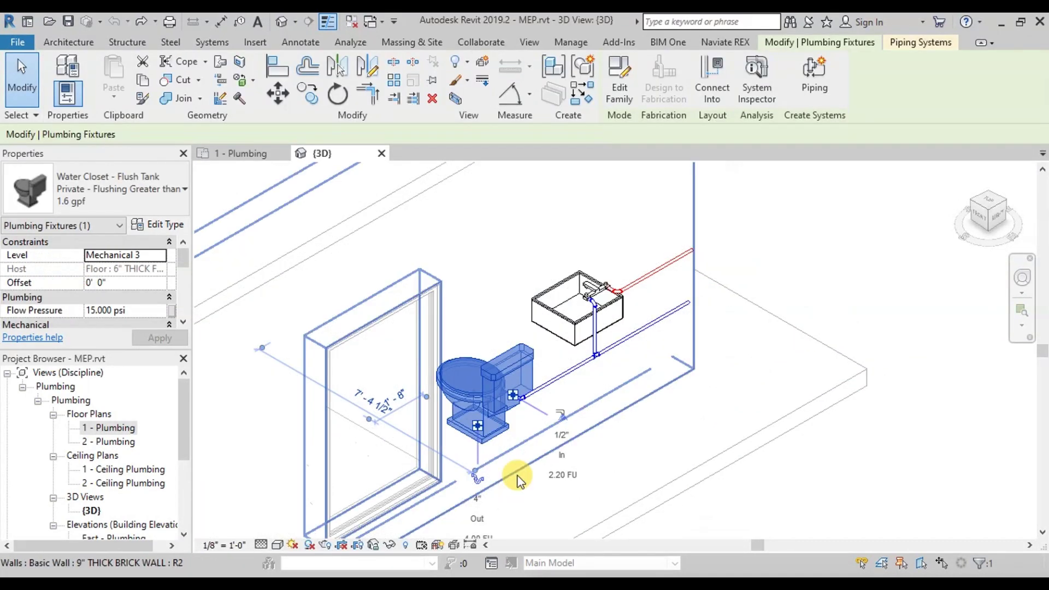
scroll(500, 527, up, 1)
scroll(501, 527, up, 1)
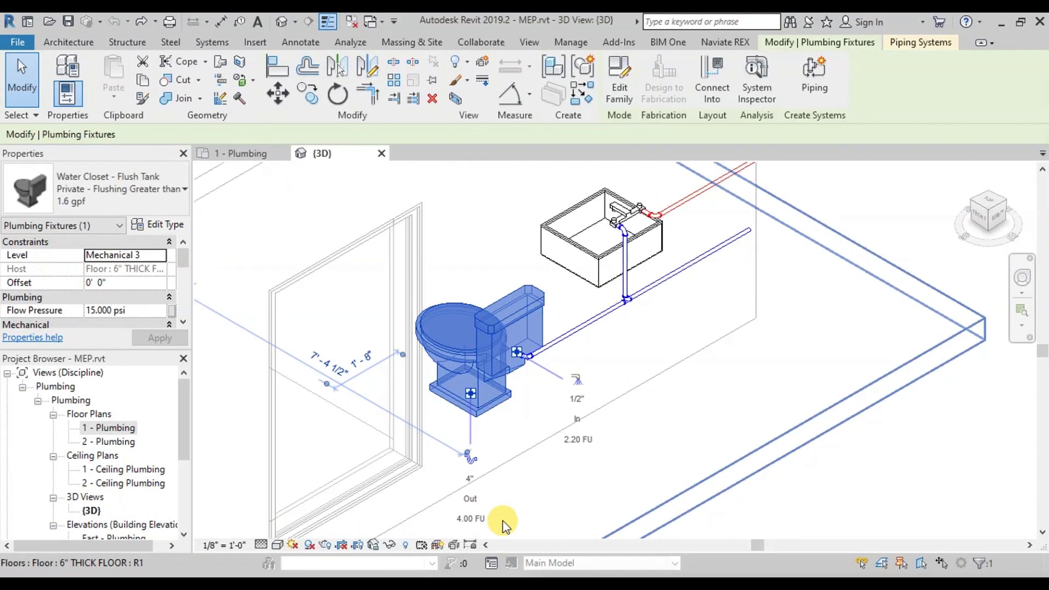
Run a downward-sloping 4" PVC - DWV waste pipe from the toilet outlet at -1' 0" offset along the wall
click(471, 461)
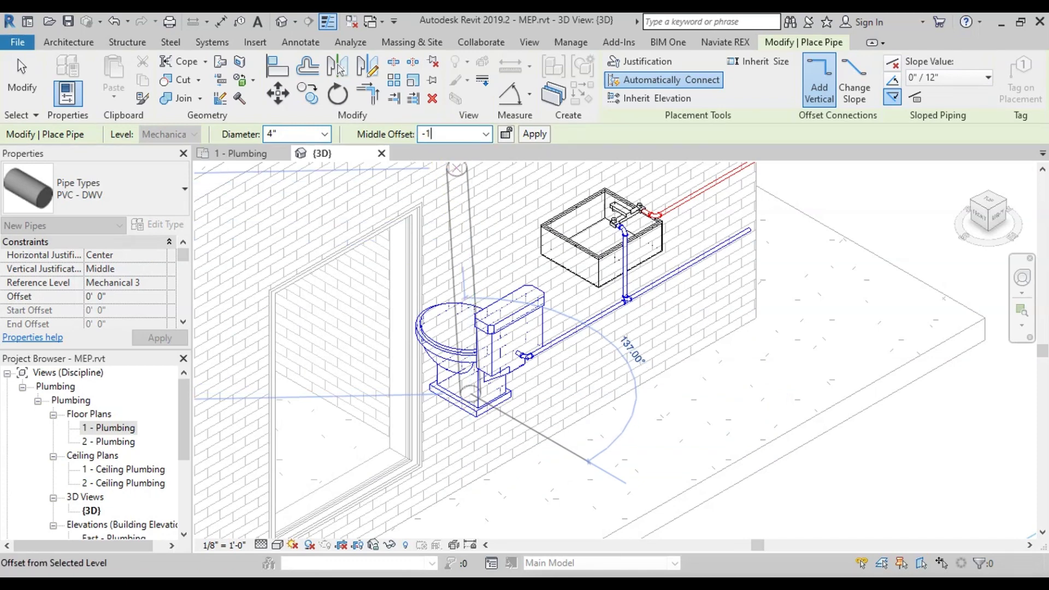
click(532, 136)
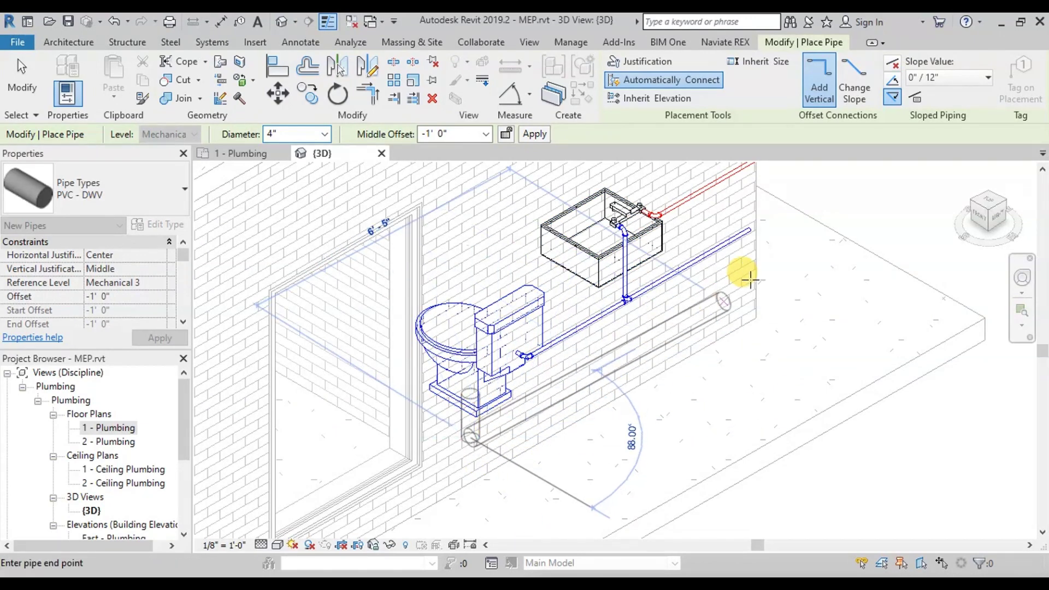
click(894, 97)
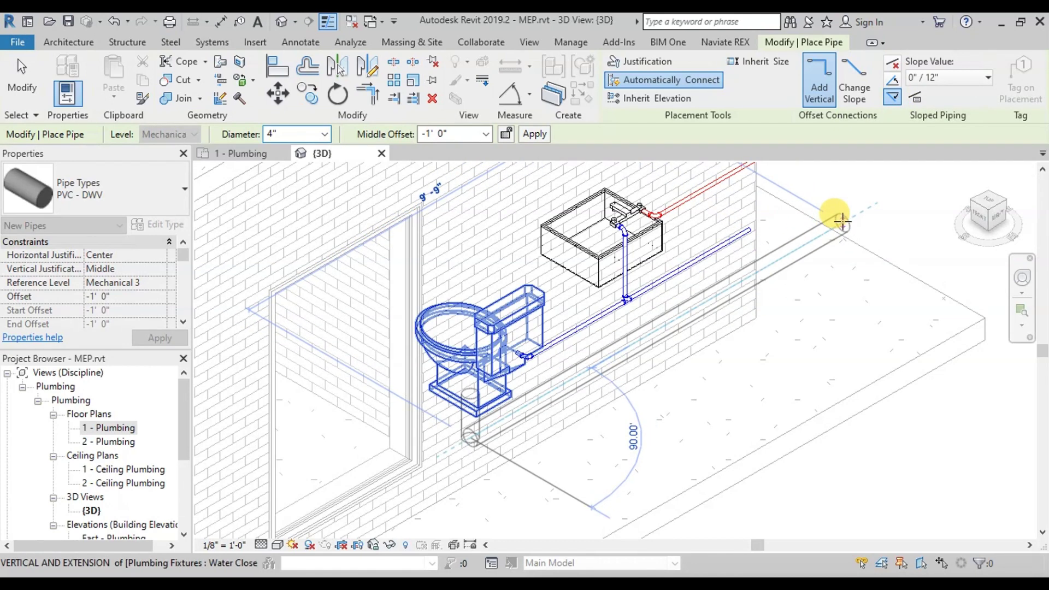
click(855, 212)
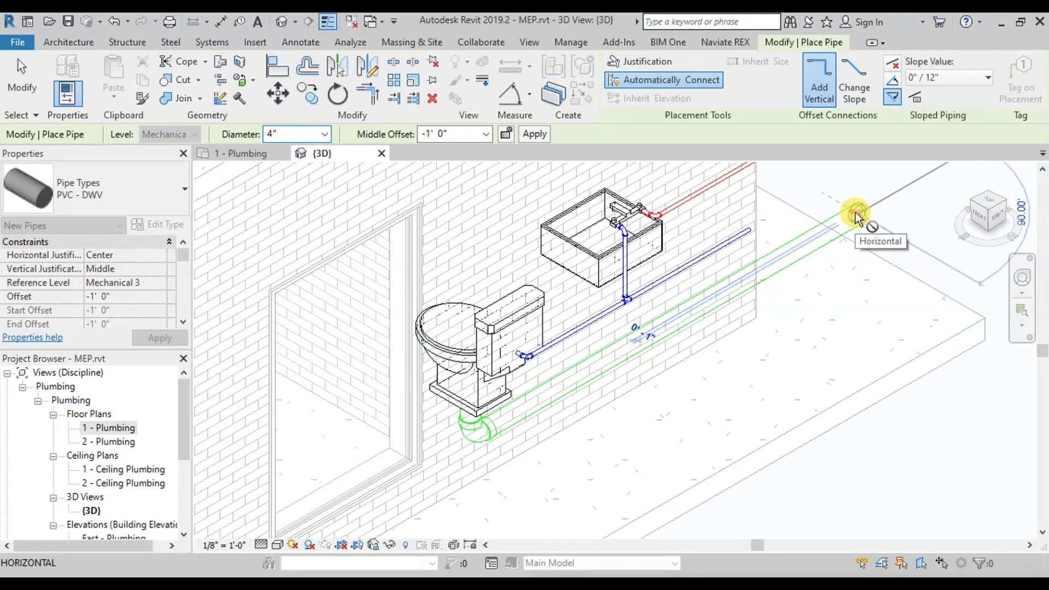
key(Escape)
key(Escape)
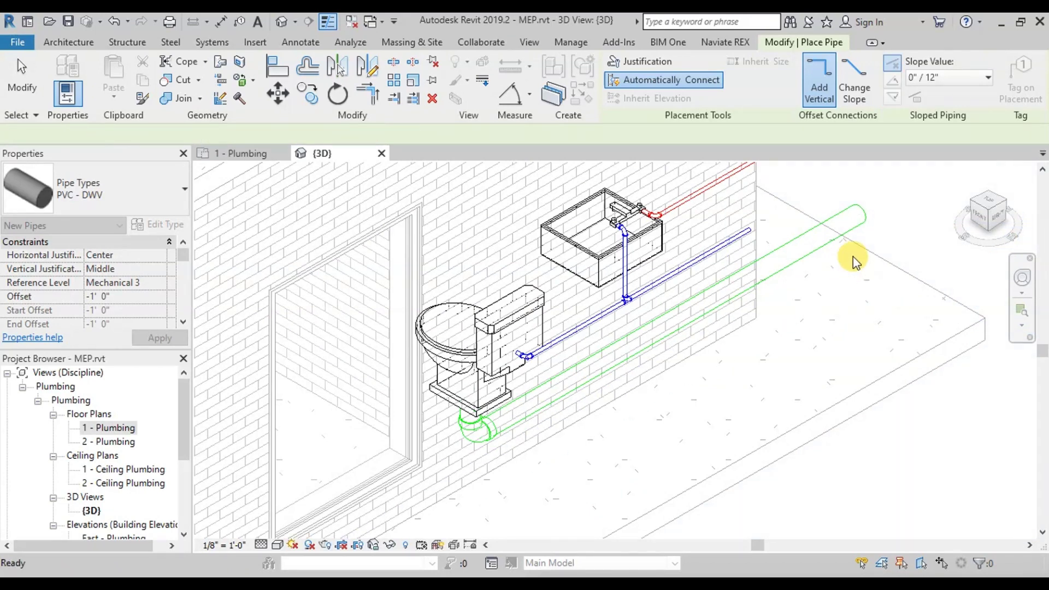
Run a 1 1/2" sink drain pipe at -1' 0" offset beside the toilet's waste line
click(575, 248)
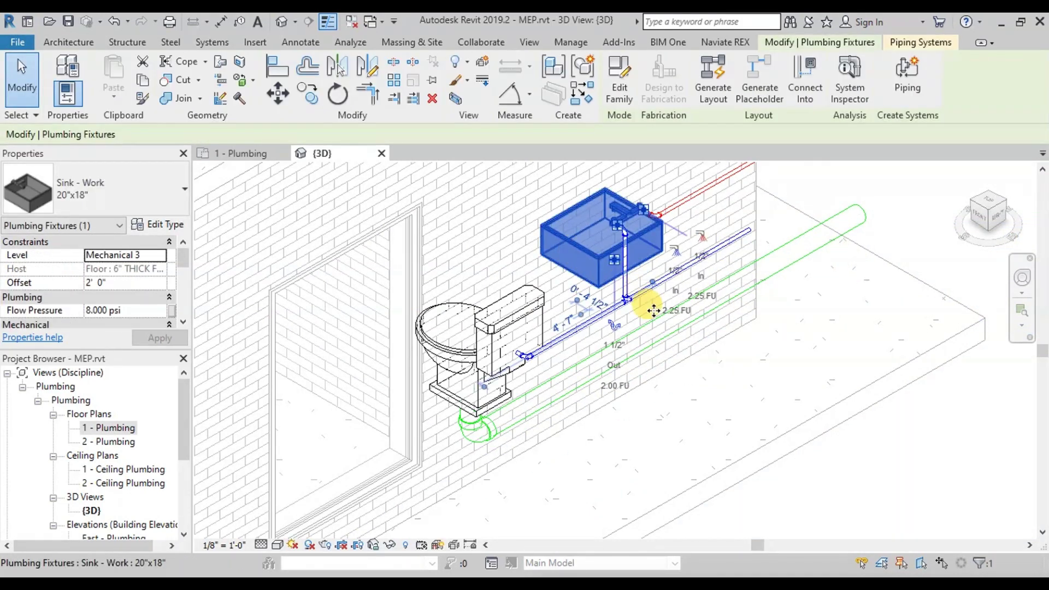
click(621, 327)
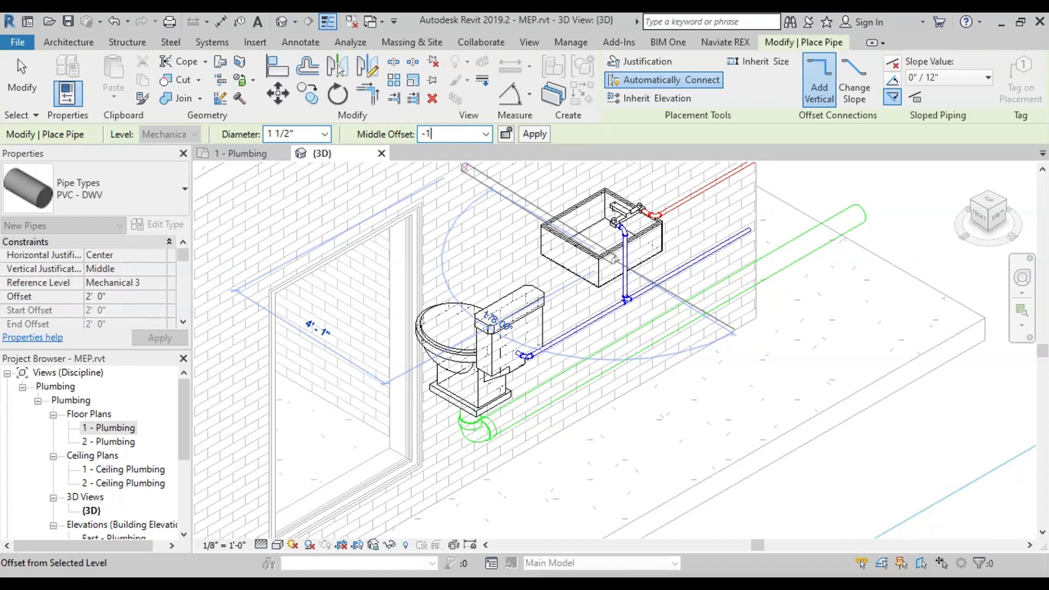
click(534, 136)
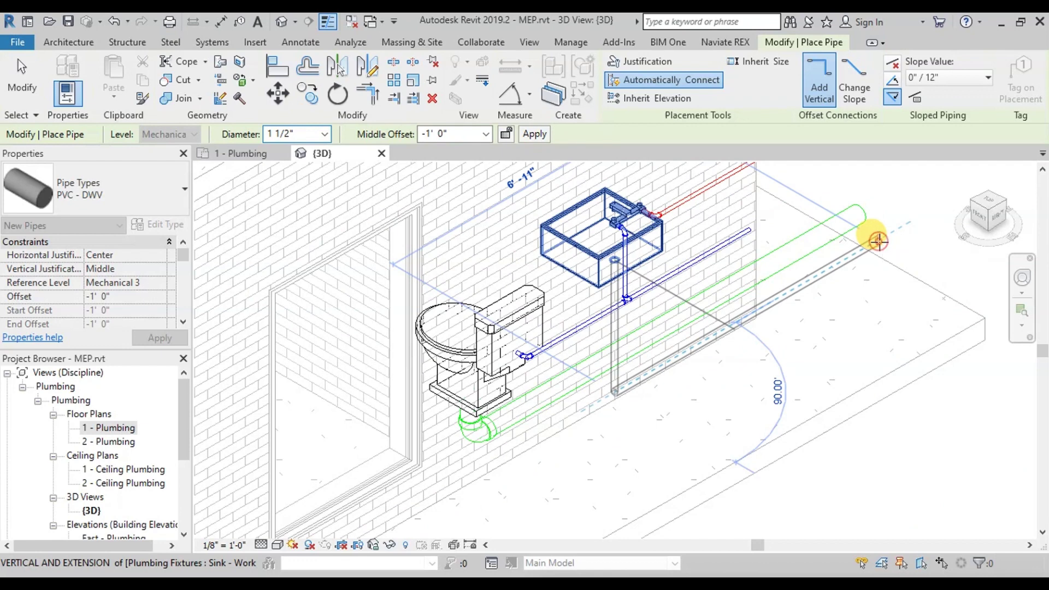
click(879, 241)
key(Escape)
key(Escape)
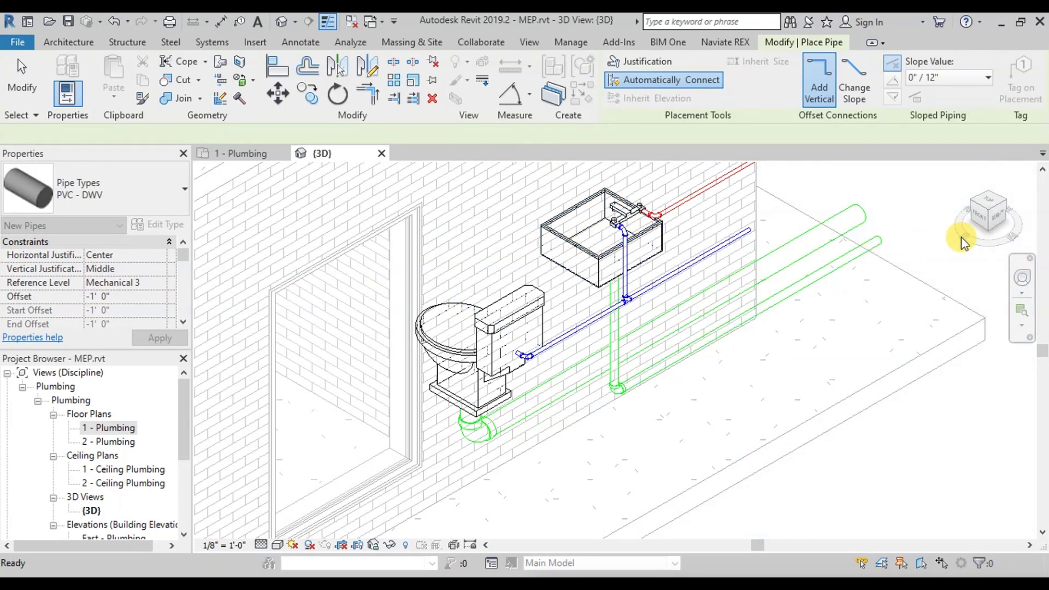
click(1000, 218)
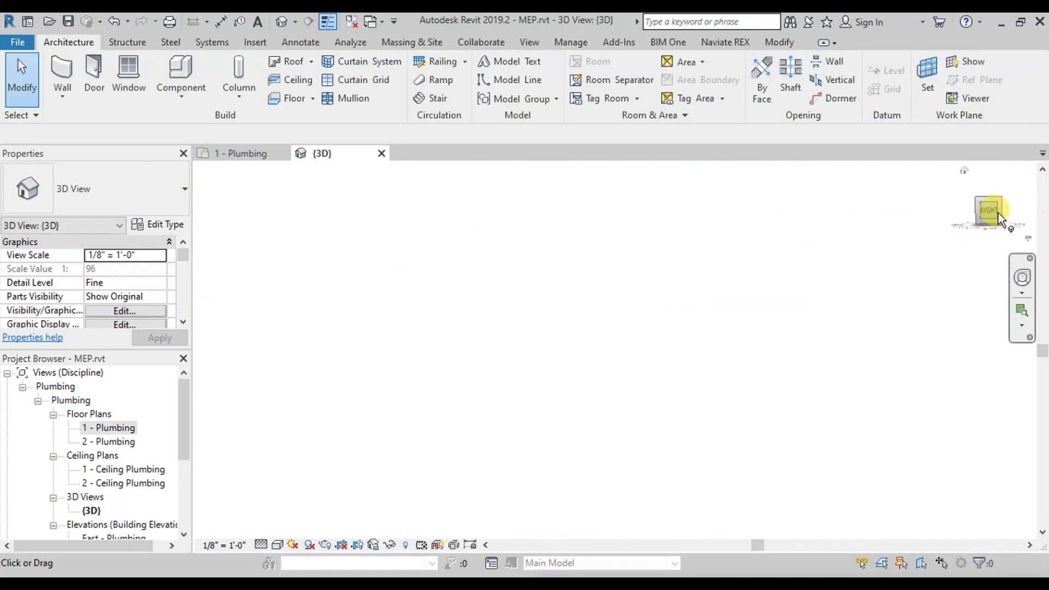
scroll(695, 344, up, 6)
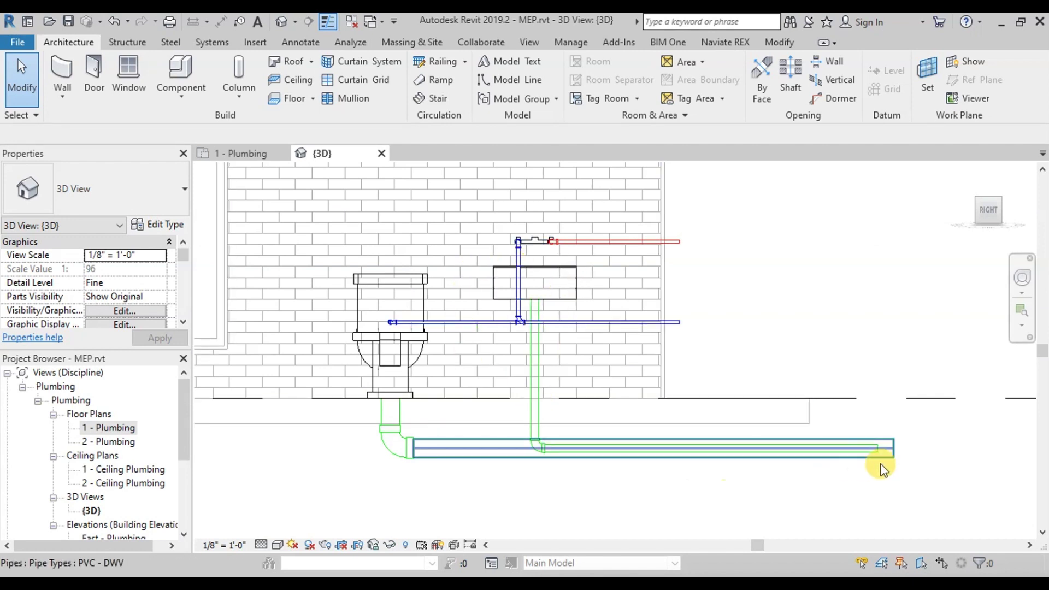
click(978, 201)
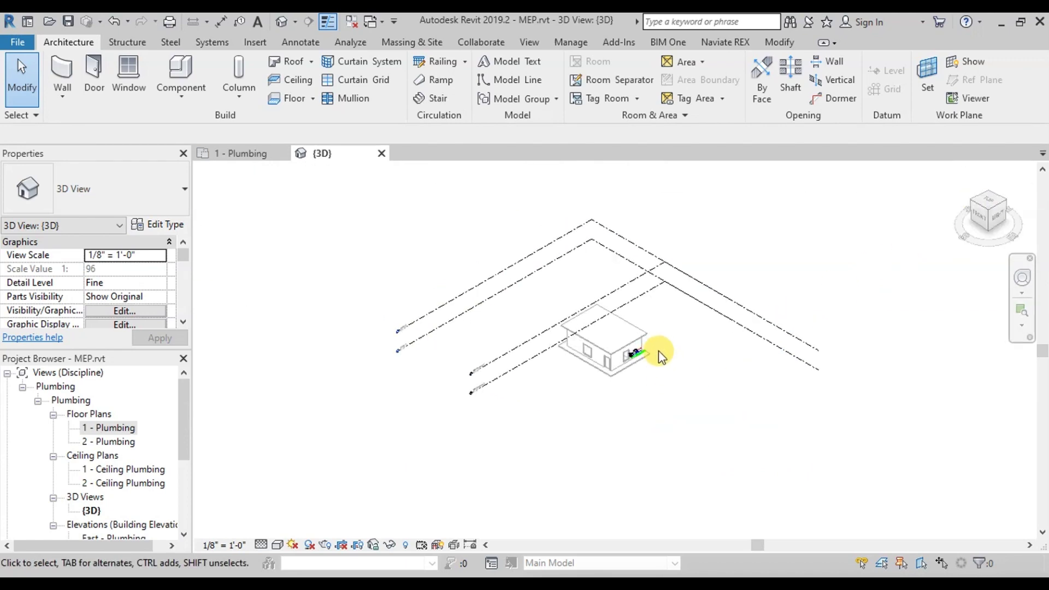
scroll(661, 355, up, 8)
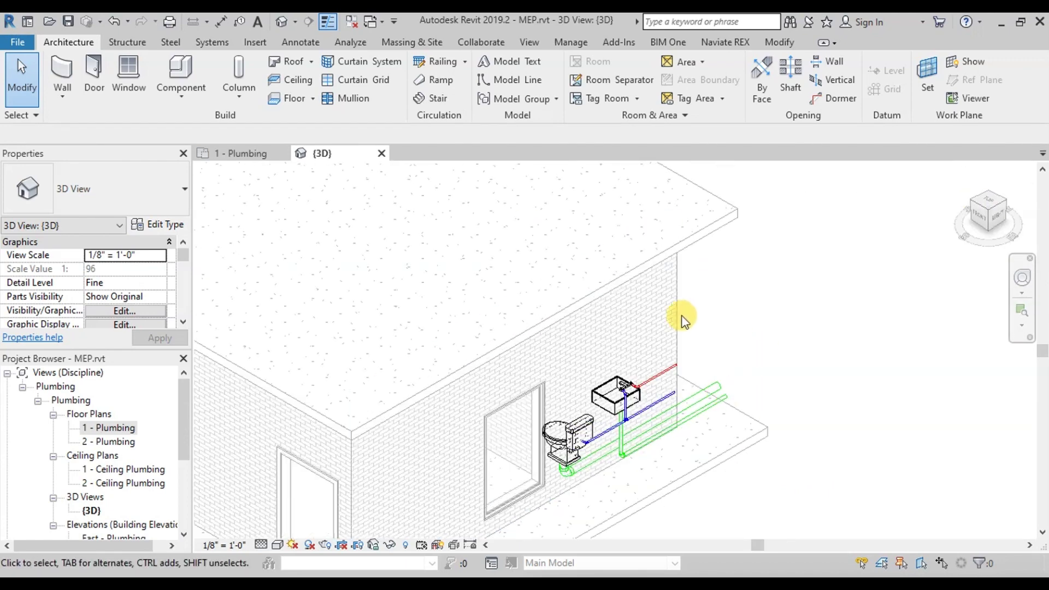
scroll(681, 321, down, 1)
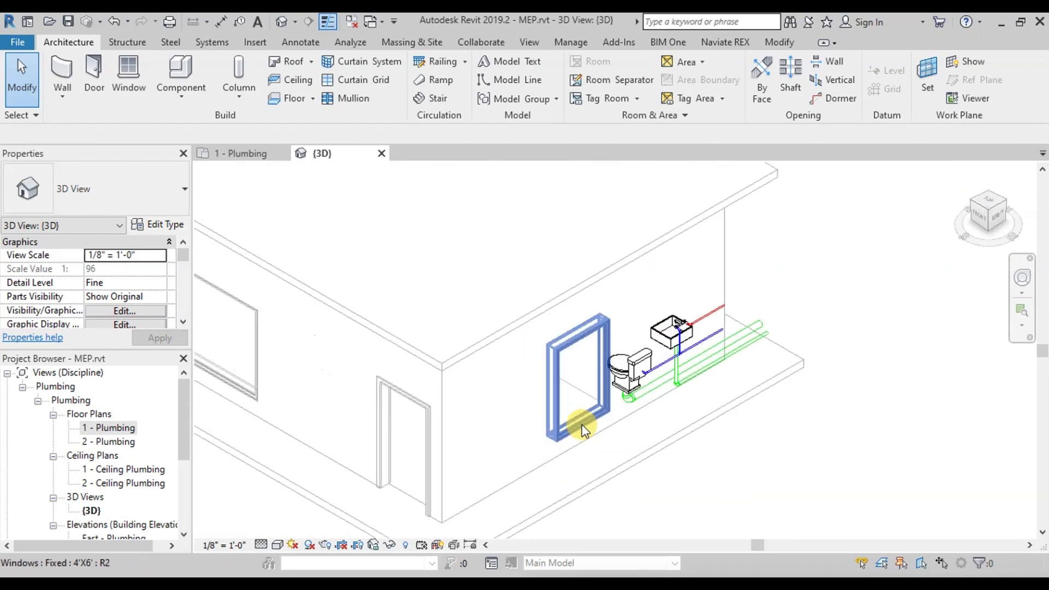
Switch to the 1 - Plumbing floor plan and scroll Properties to View Range
click(248, 154)
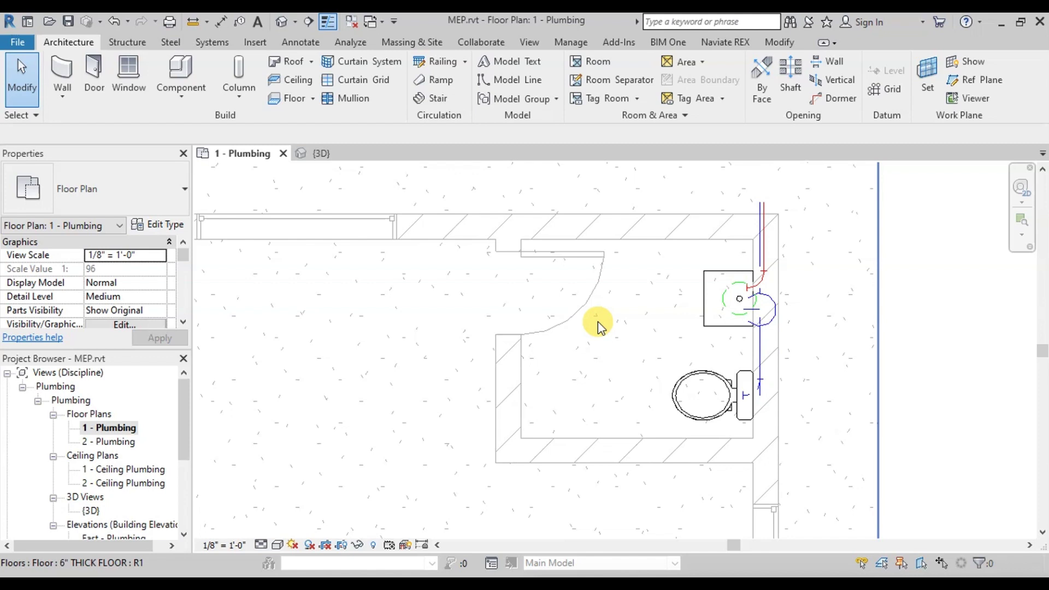
scroll(122, 269, down, 4)
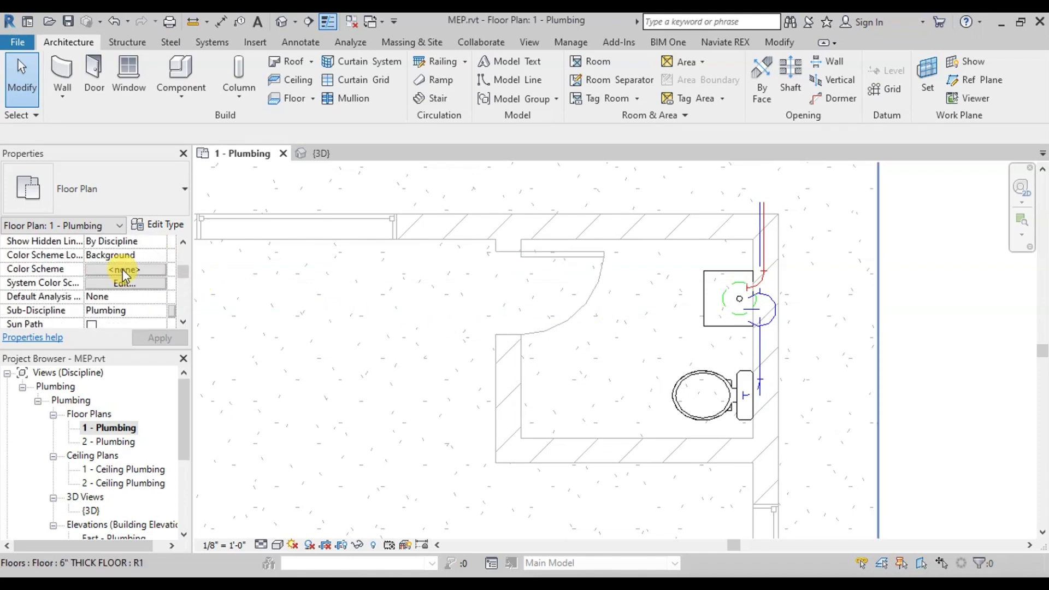
scroll(123, 274, down, 3)
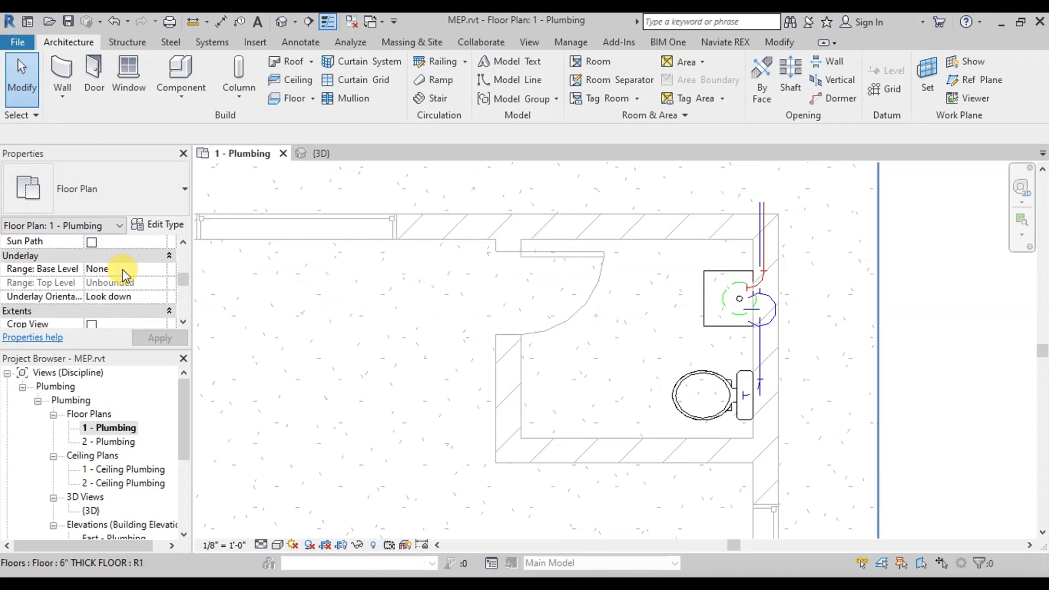
scroll(125, 275, down, 1)
scroll(125, 275, down, 2)
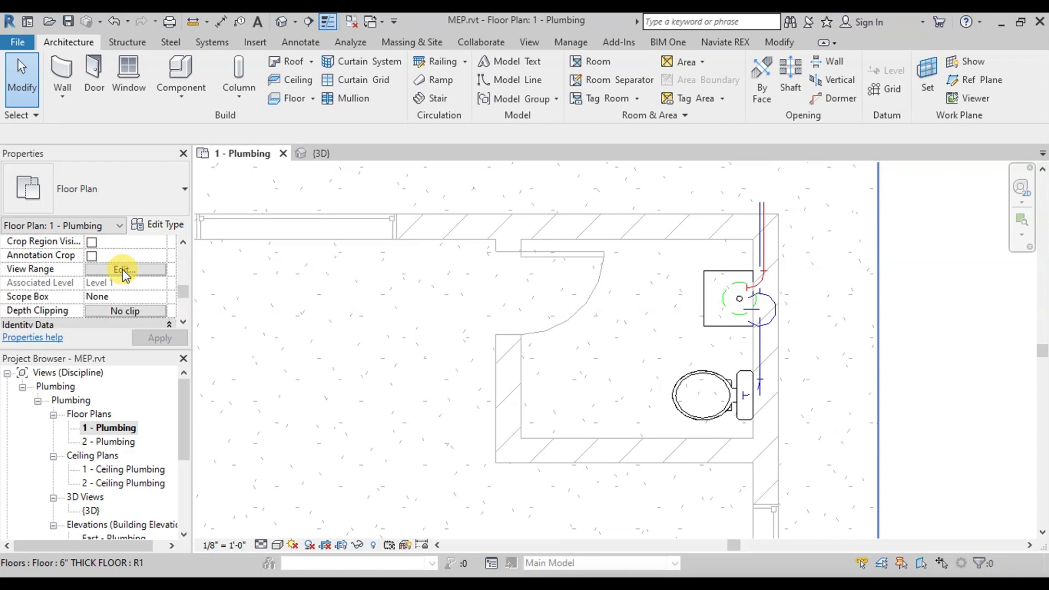
Set the view range Bottom and View Depth to Unlimited and apply it
click(124, 269)
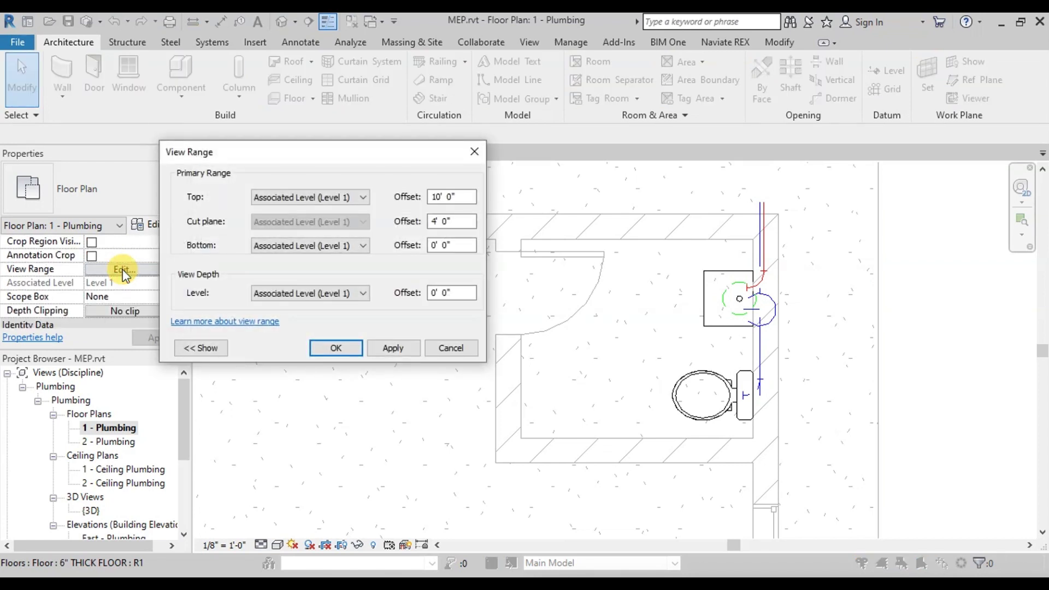
click(284, 247)
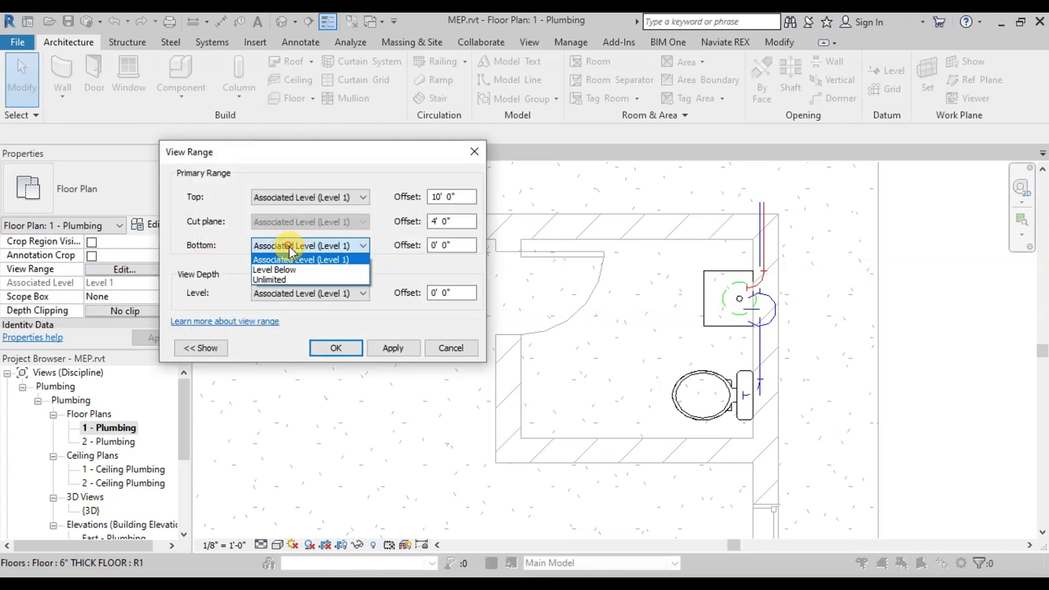
click(273, 278)
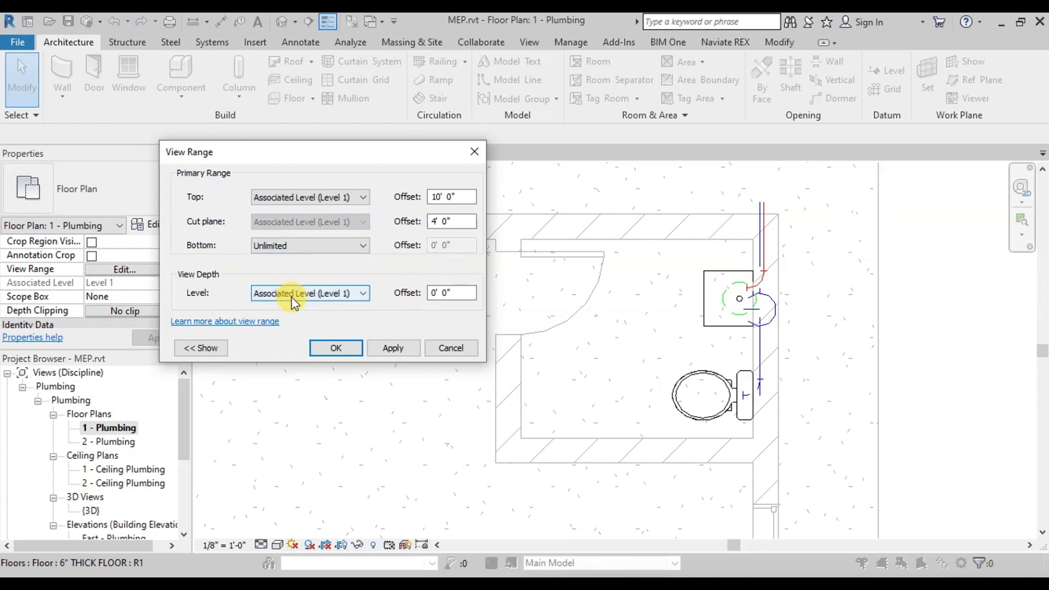
click(291, 296)
click(278, 323)
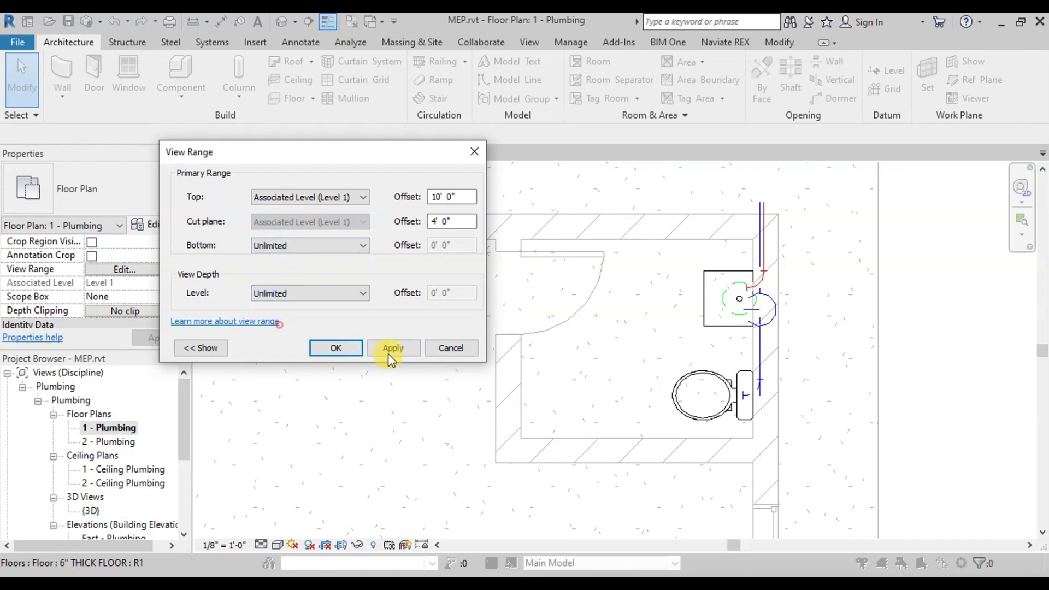
click(396, 353)
click(336, 349)
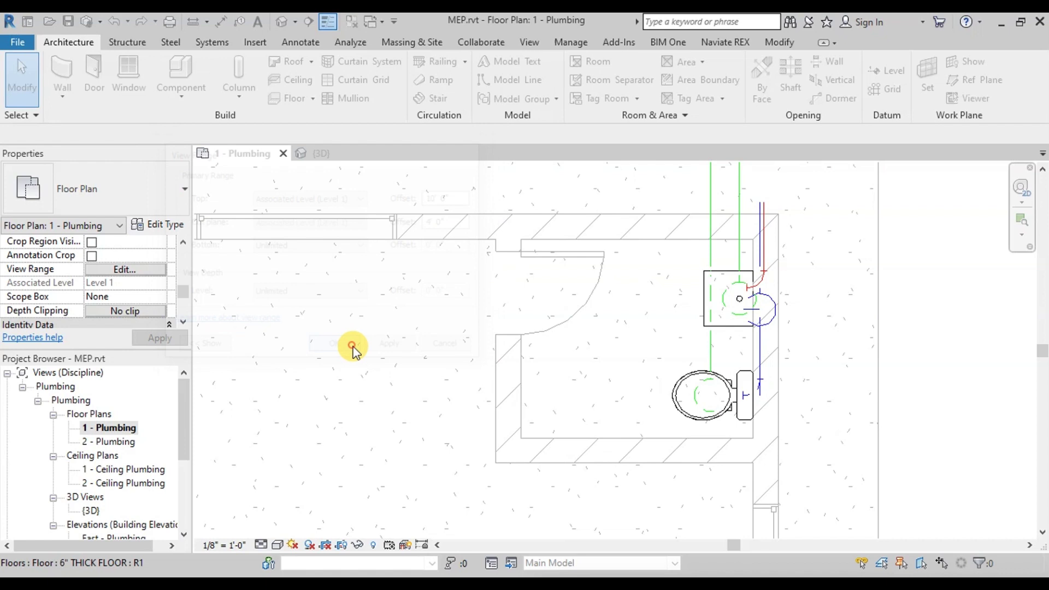
scroll(703, 453, down, 2)
scroll(758, 416, down, 1)
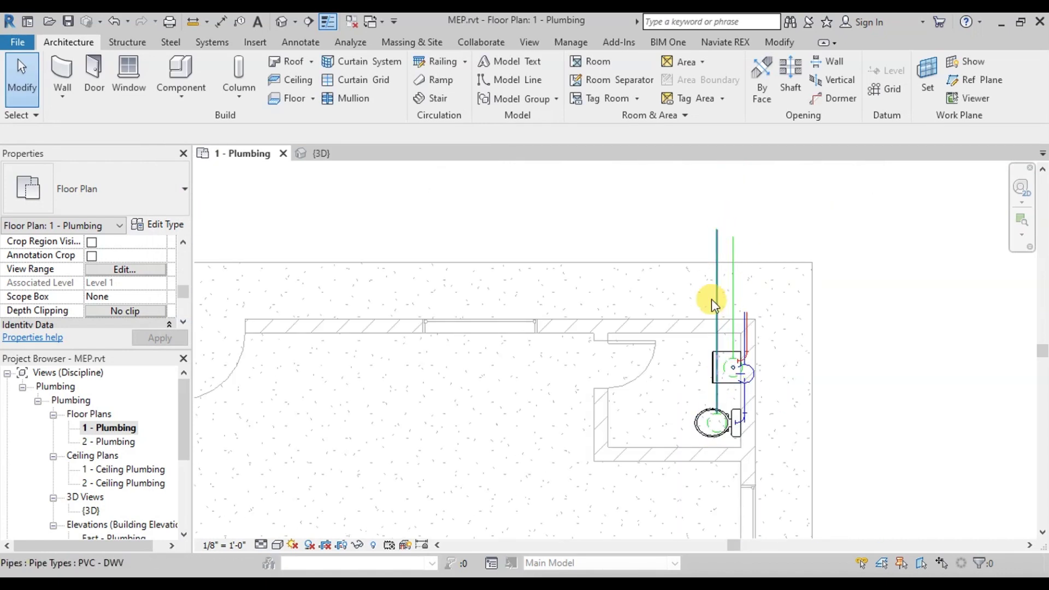
scroll(819, 306, up, 1)
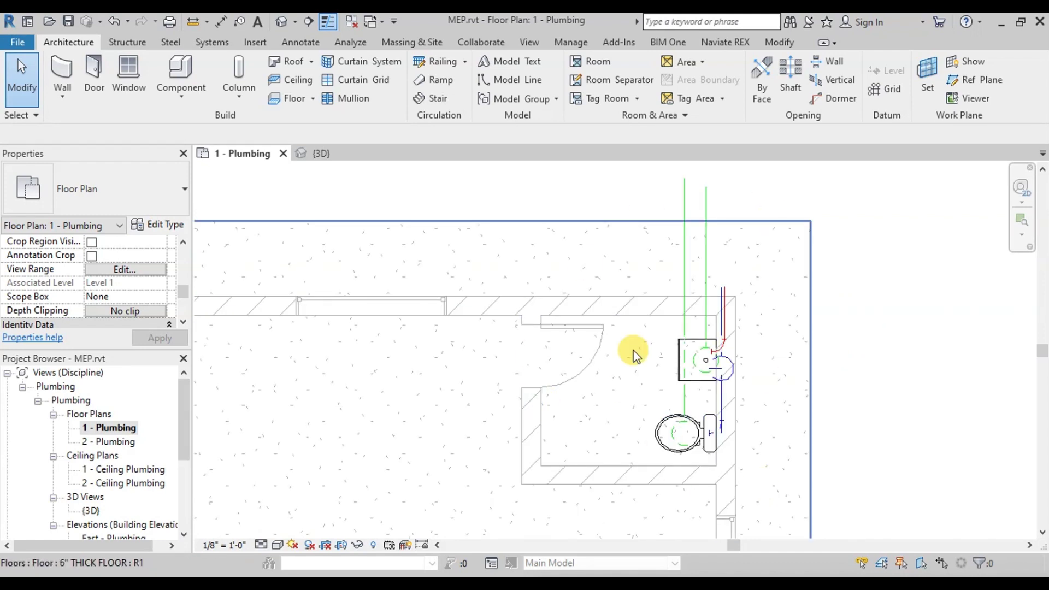
scroll(635, 353, down, 1)
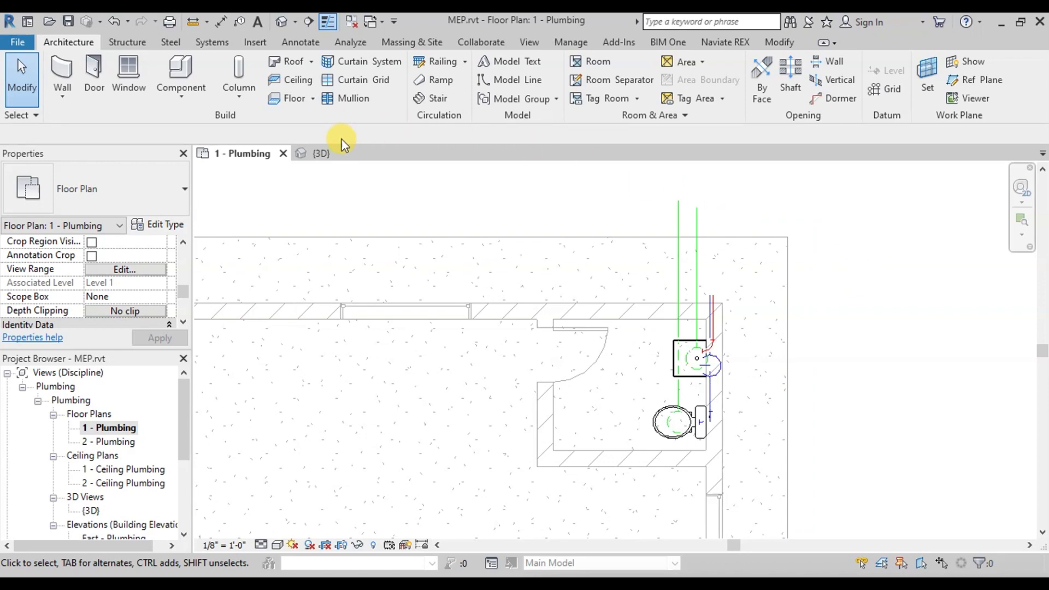
Return to the {3D} view and set its visual style to Realistic to show the colored pipes
click(323, 153)
scroll(796, 335, down, 1)
scroll(704, 416, up, 3)
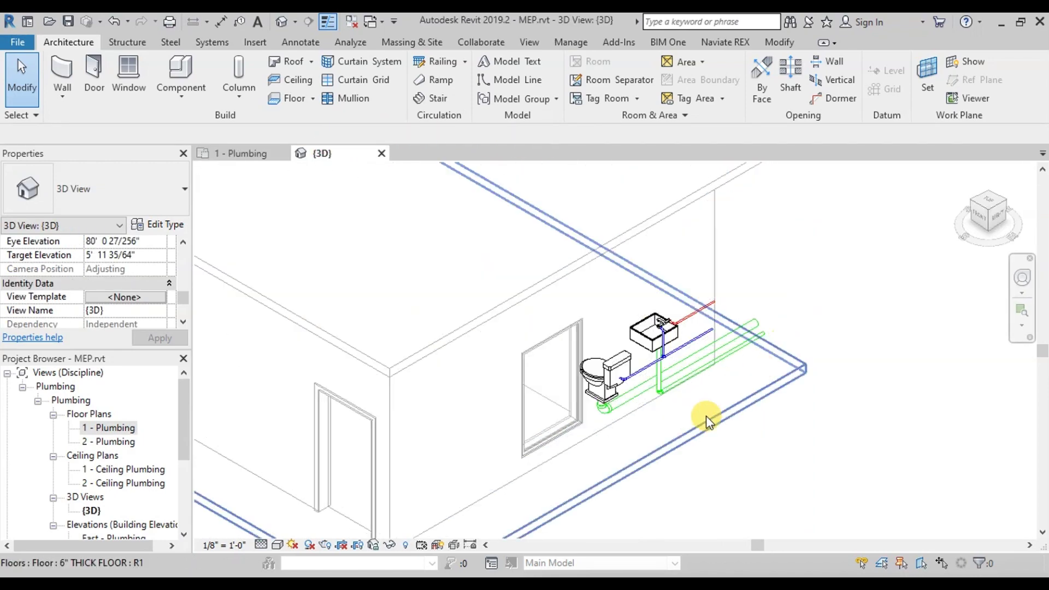
click(277, 545)
click(304, 513)
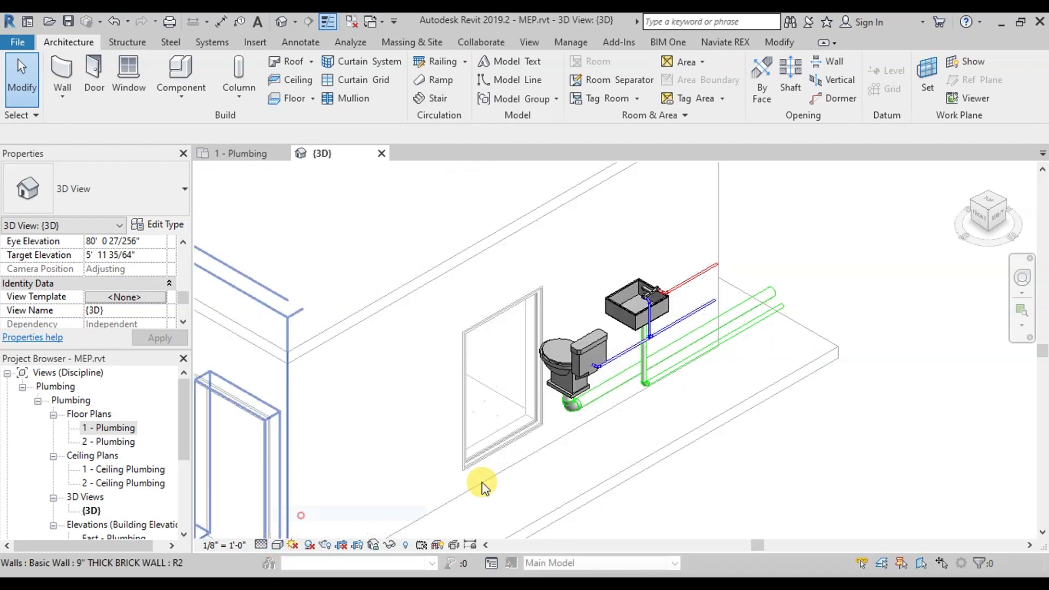
scroll(686, 290, up, 2)
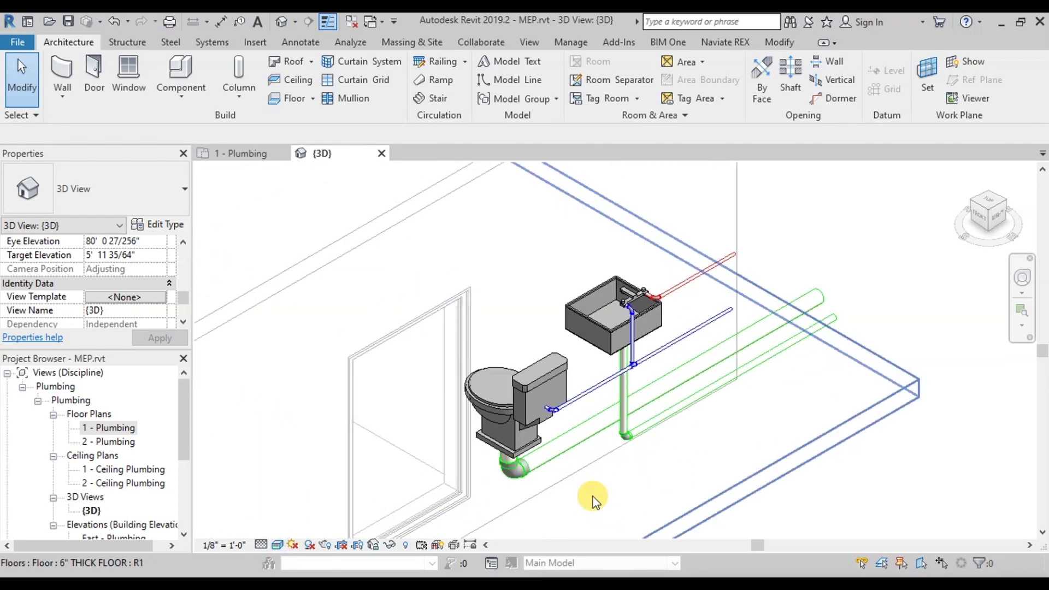